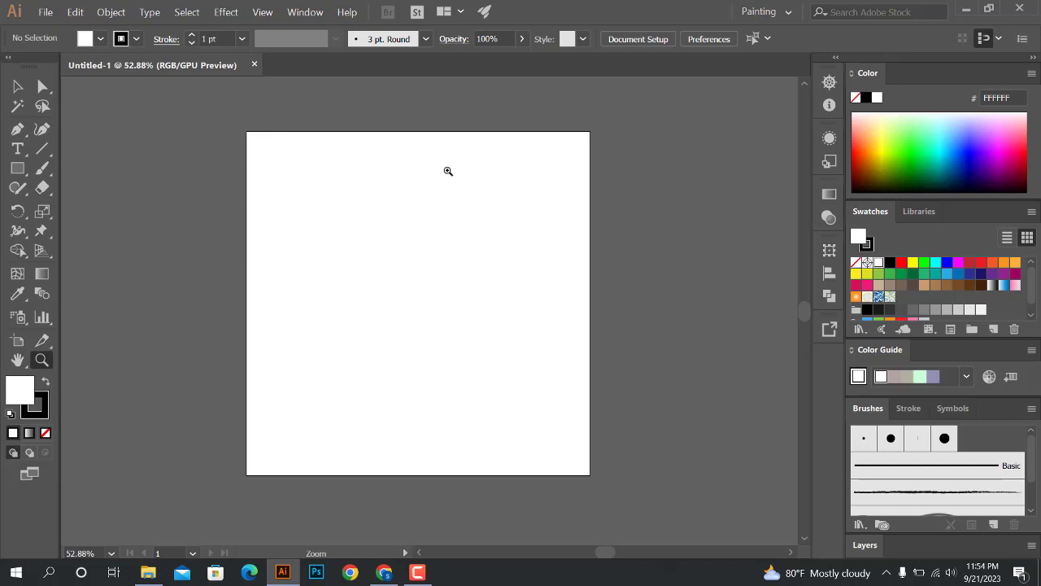
scroll(448, 171, up, 1)
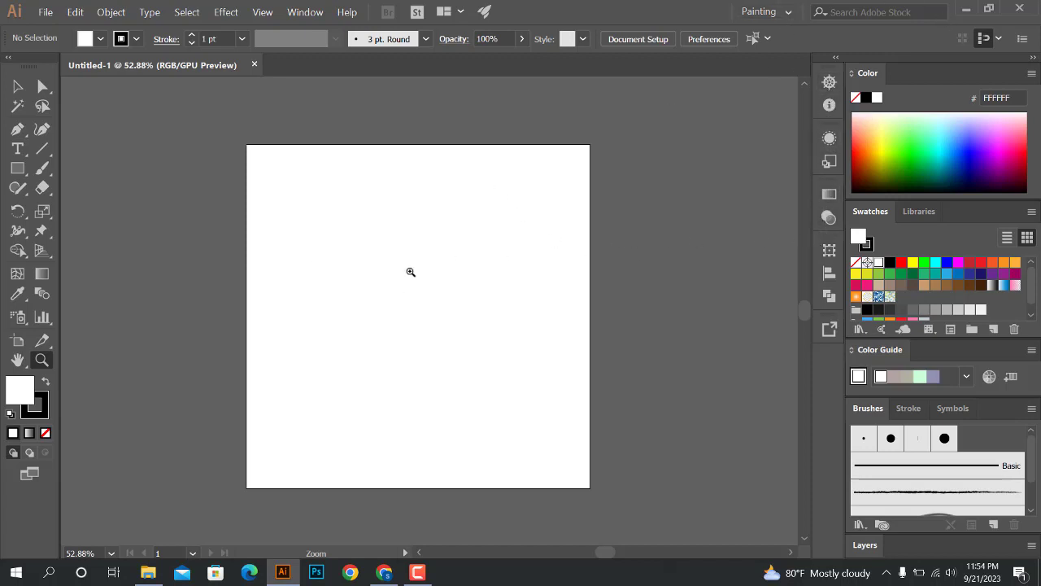
scroll(480, 246, down, 1)
scroll(431, 260, down, 3)
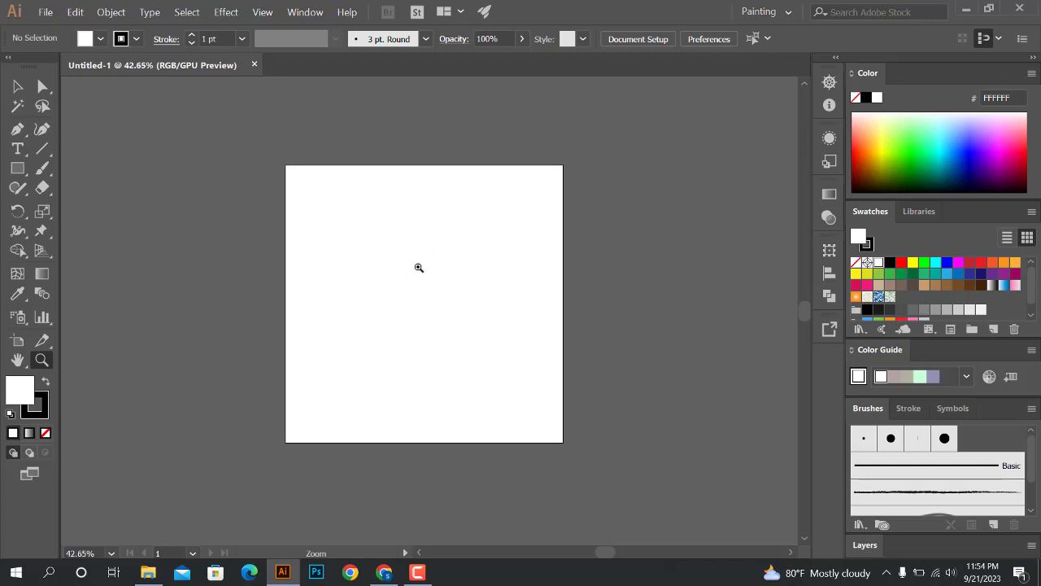
scroll(447, 289, up, 4)
scroll(463, 238, down, 1)
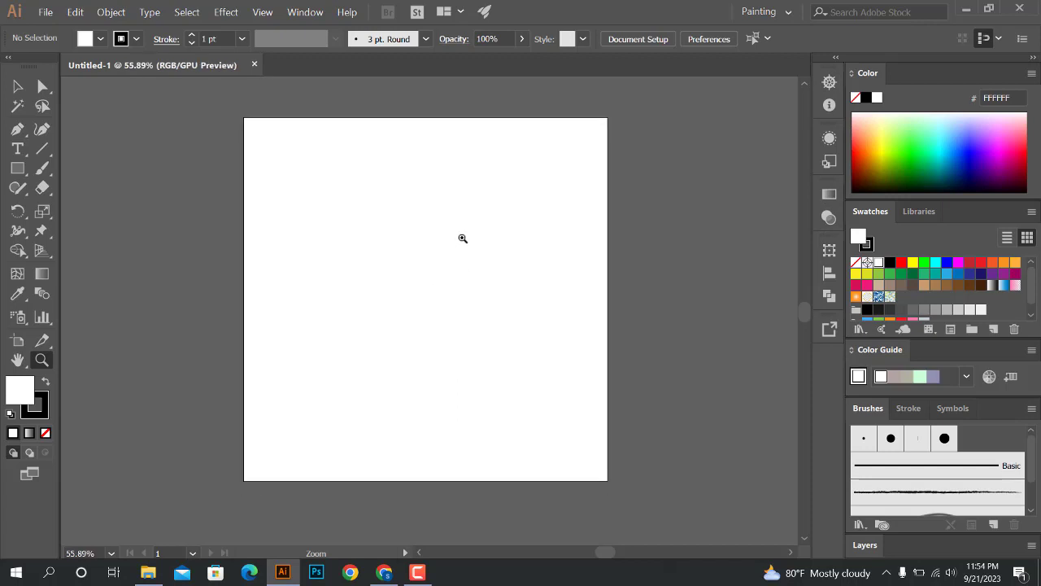
scroll(439, 240, up, 1)
scroll(478, 240, up, 1)
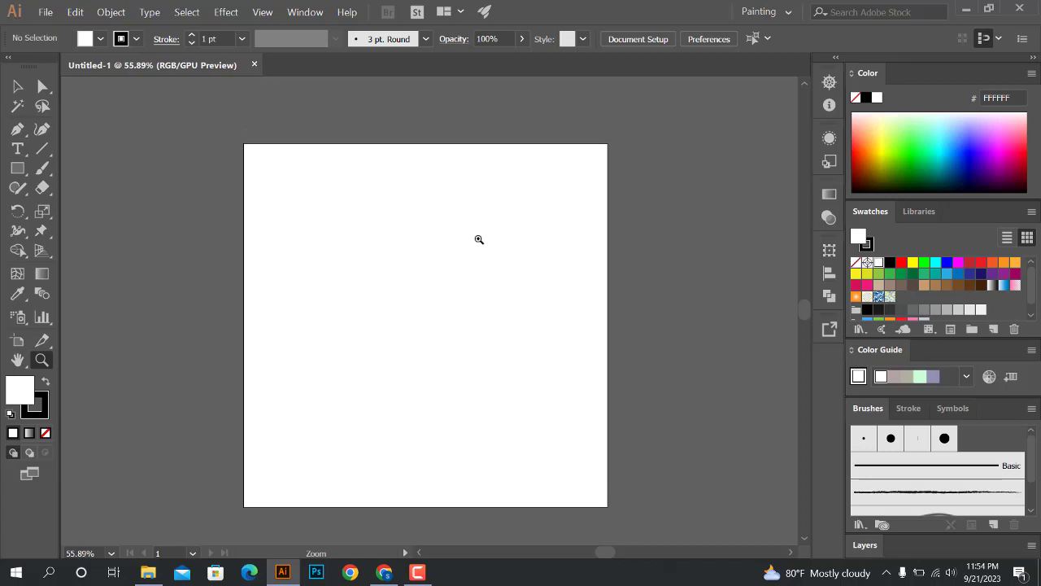
scroll(478, 240, down, 1)
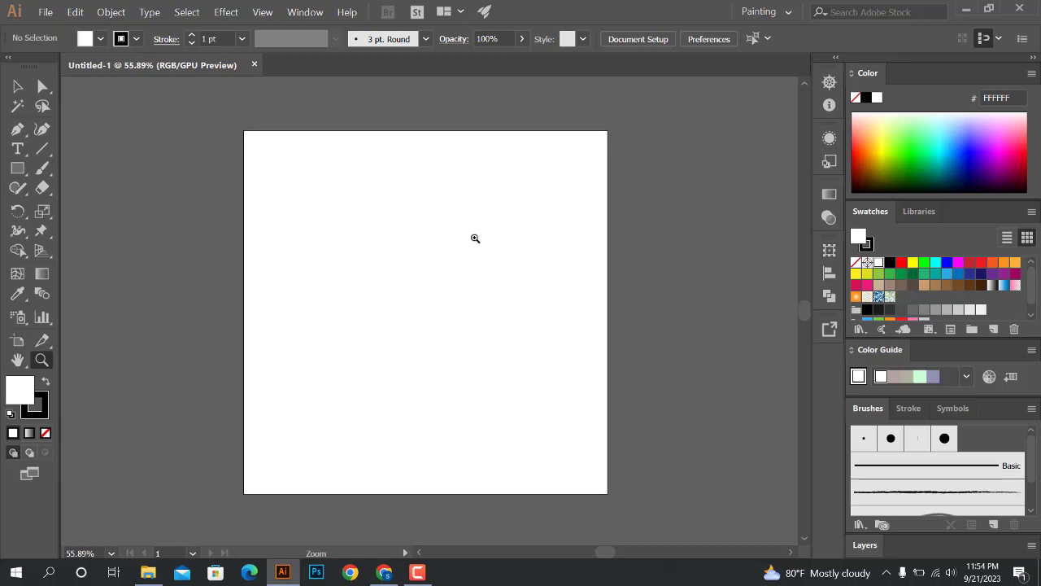
scroll(553, 241, down, 3)
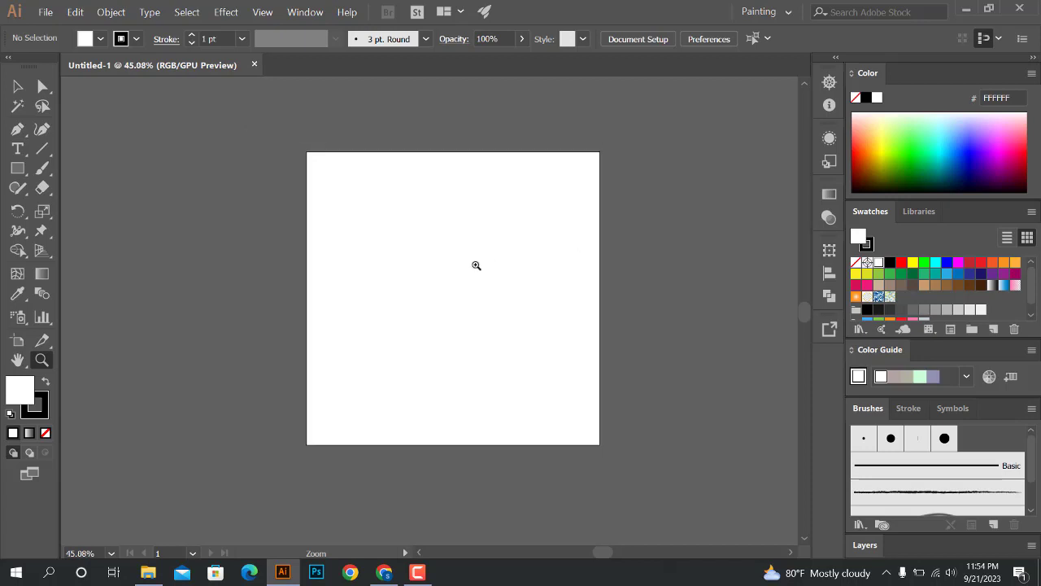
scroll(484, 268, up, 1)
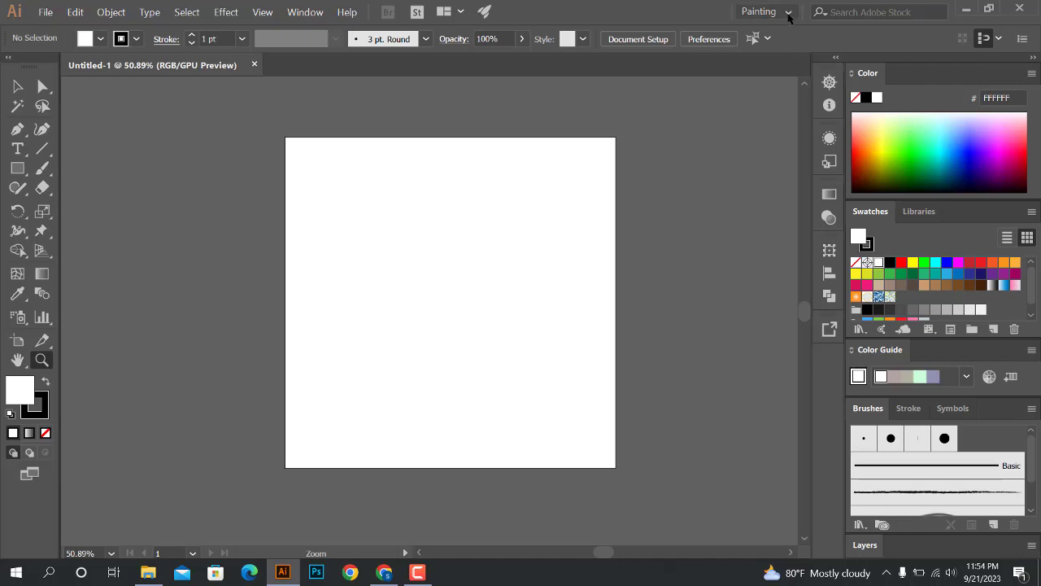
Reselect the Painting workspace and look through its available brushes
click(784, 13)
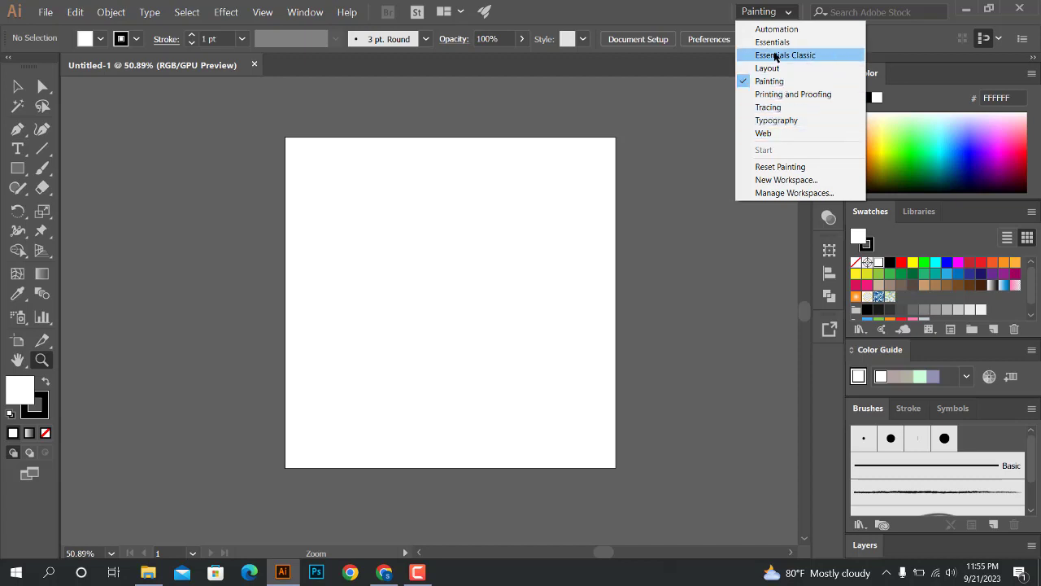
click(769, 81)
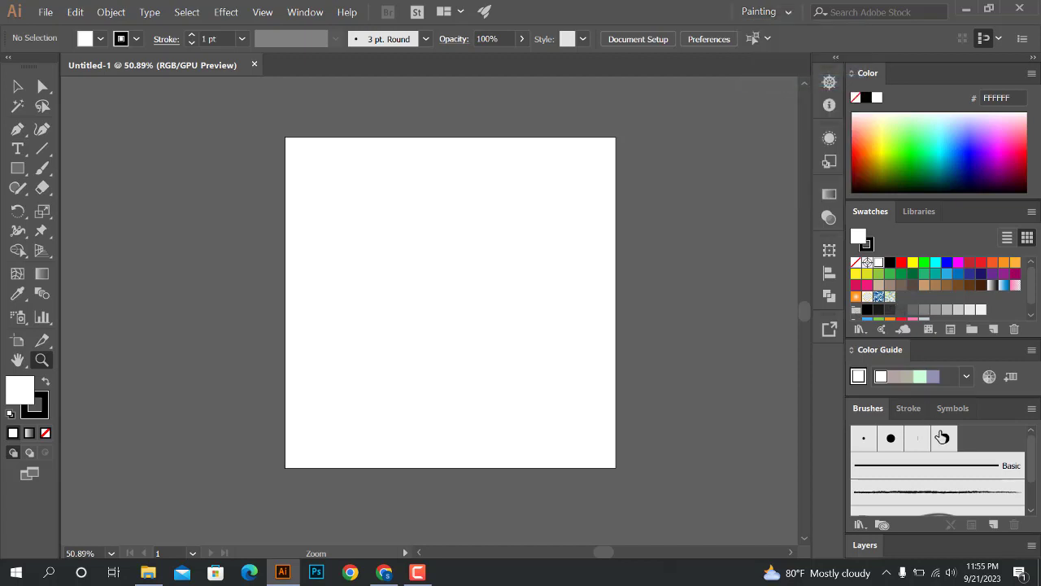
scroll(897, 471, down, 2)
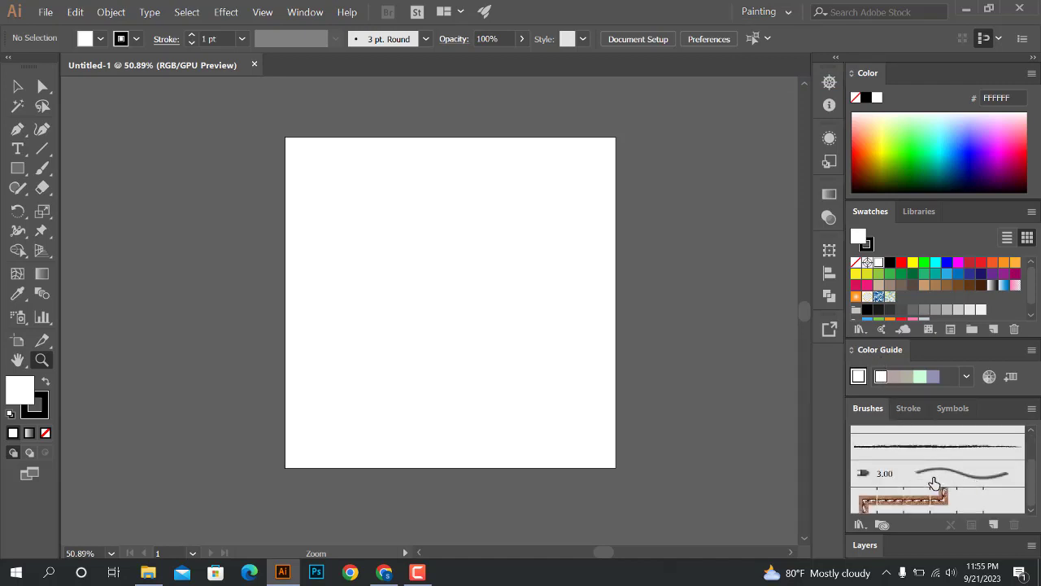
scroll(927, 483, up, 2)
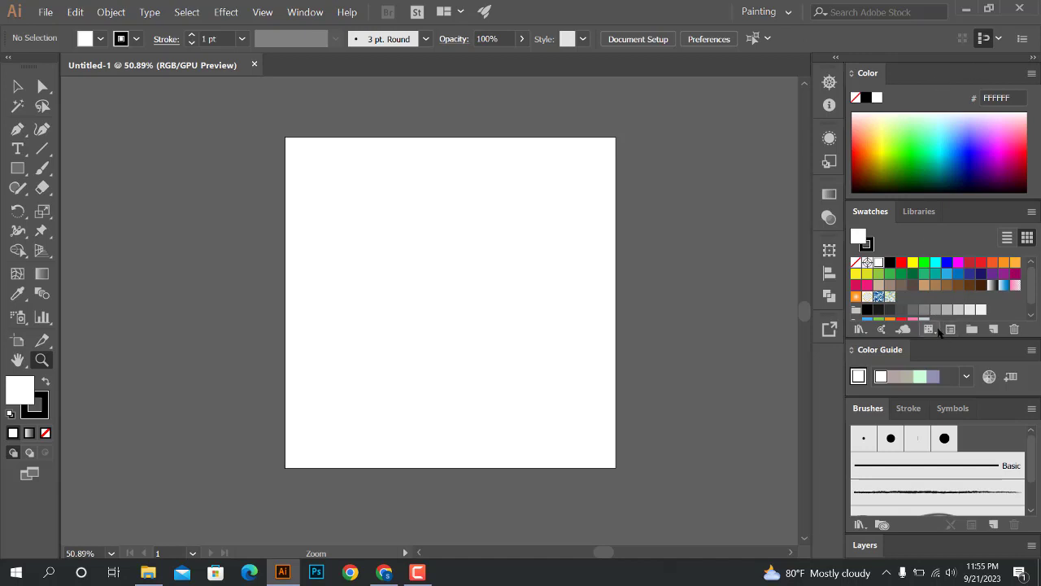
Switch the workspace to Printing and Proofing
click(769, 12)
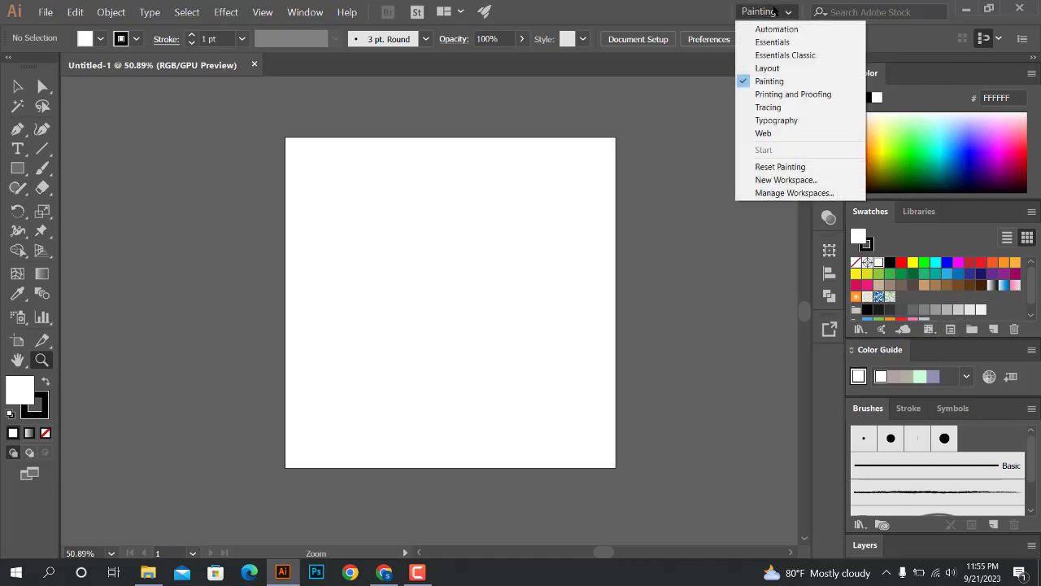
click(804, 94)
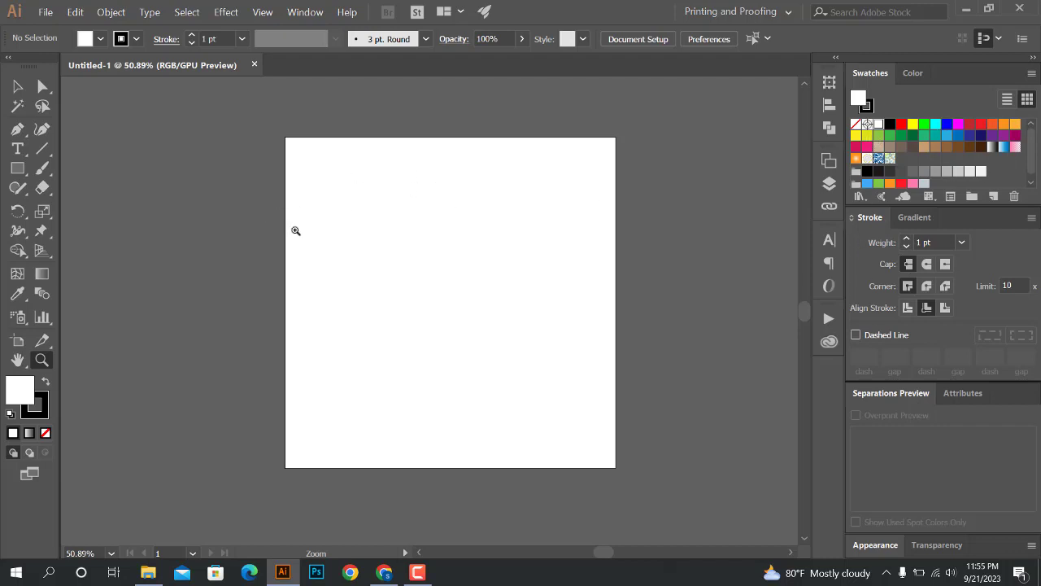
drag(377, 216, 413, 236)
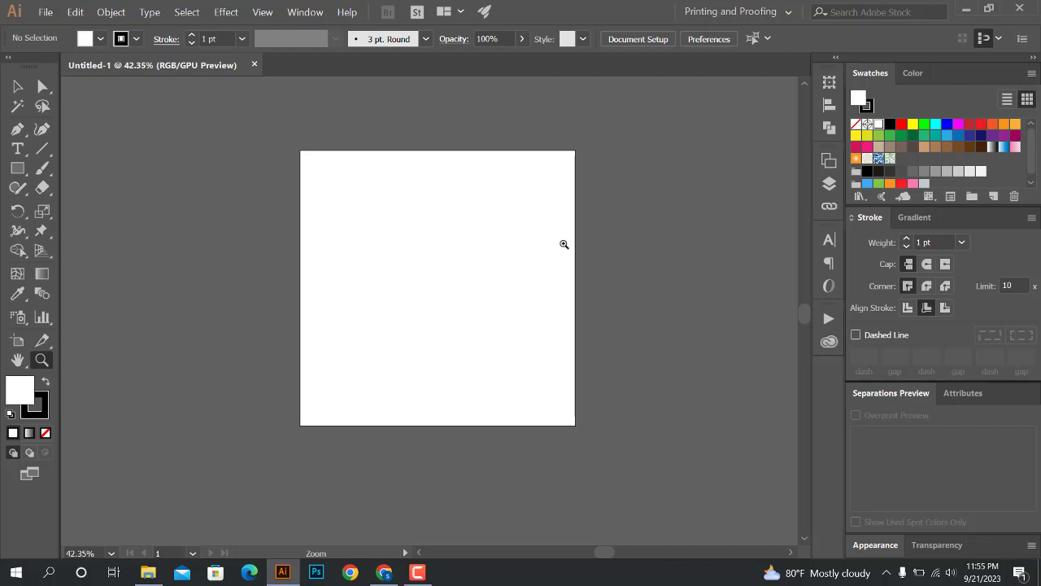
drag(563, 226, 578, 235)
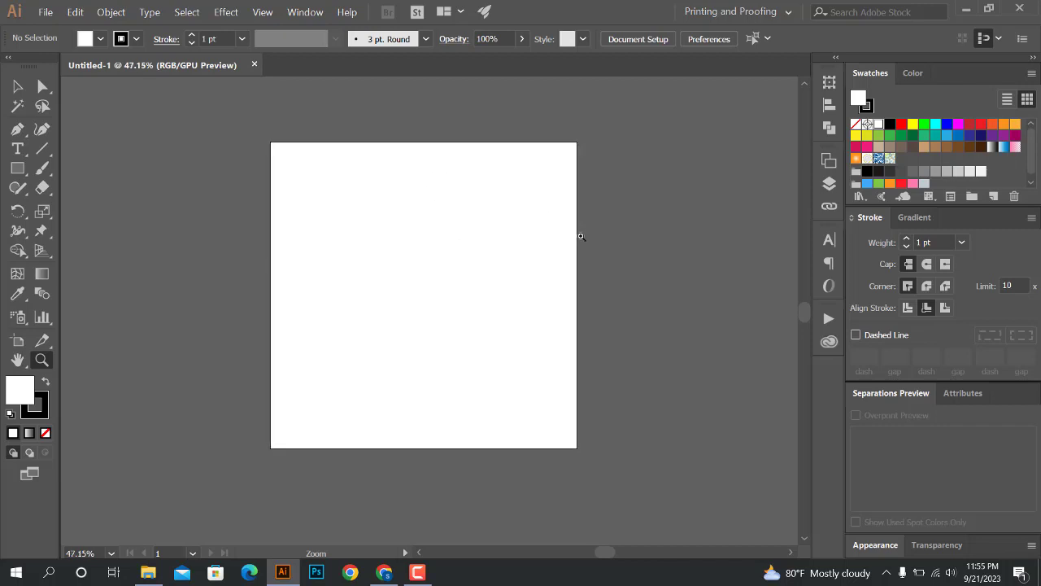
Switch the workspace to Layout
click(786, 12)
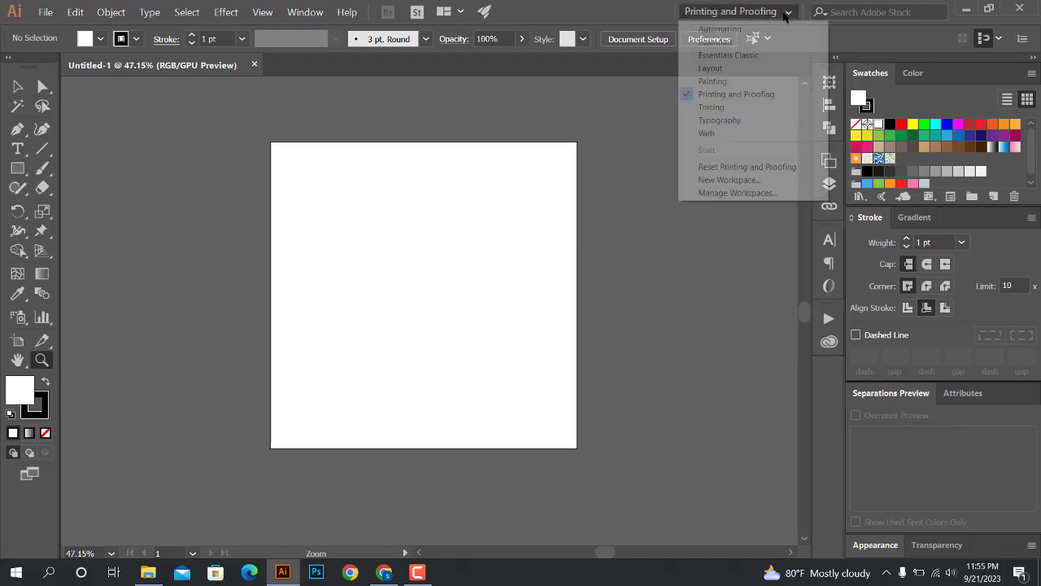
click(719, 71)
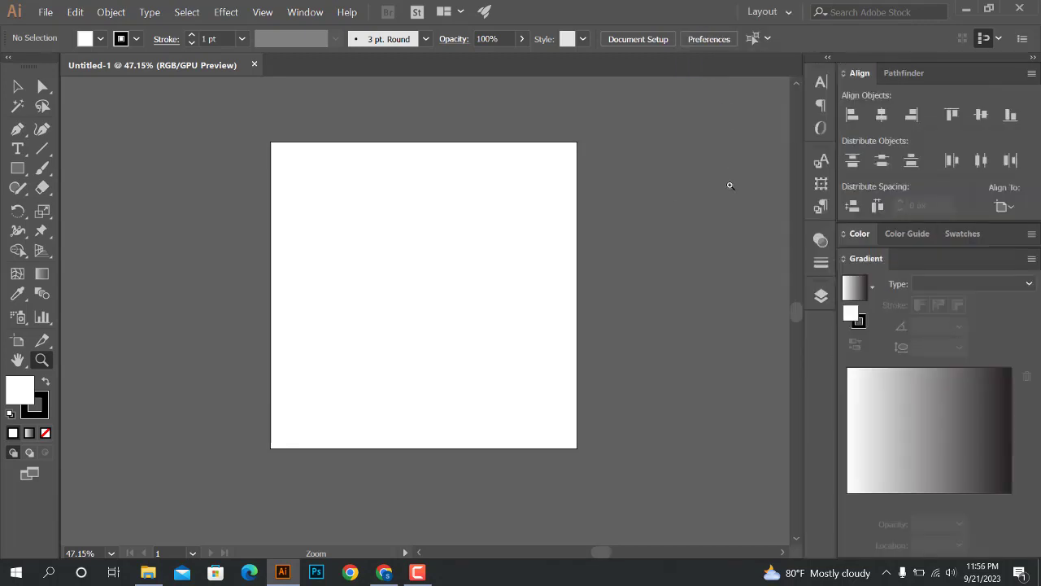
mouse_move(579, 190)
mouse_down()
mouse_move(542, 196)
mouse_move(575, 206)
mouse_up()
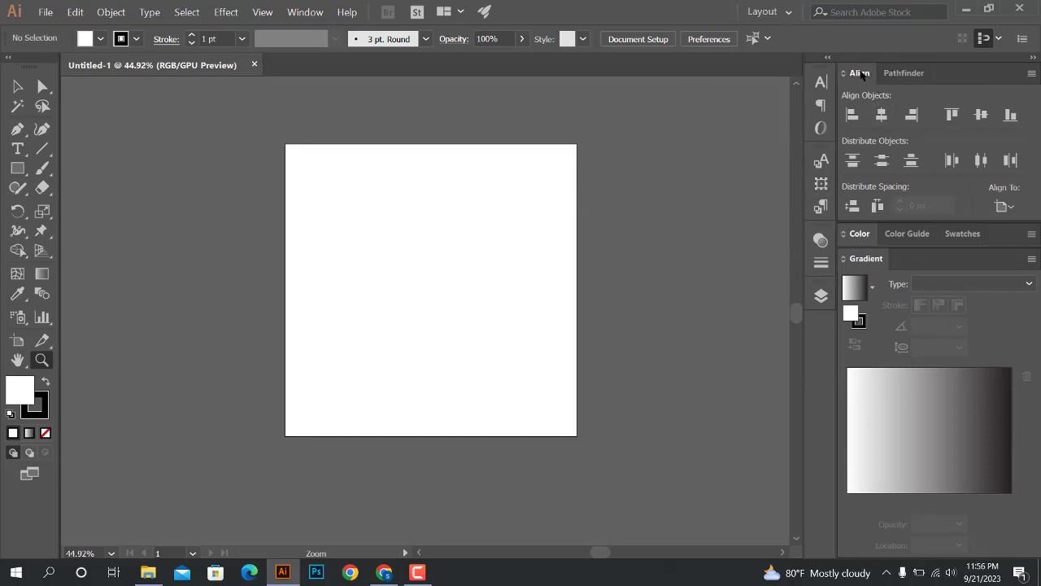
Compare the Align options with the Pathfinder shape modes, ending on Pathfinder
click(900, 74)
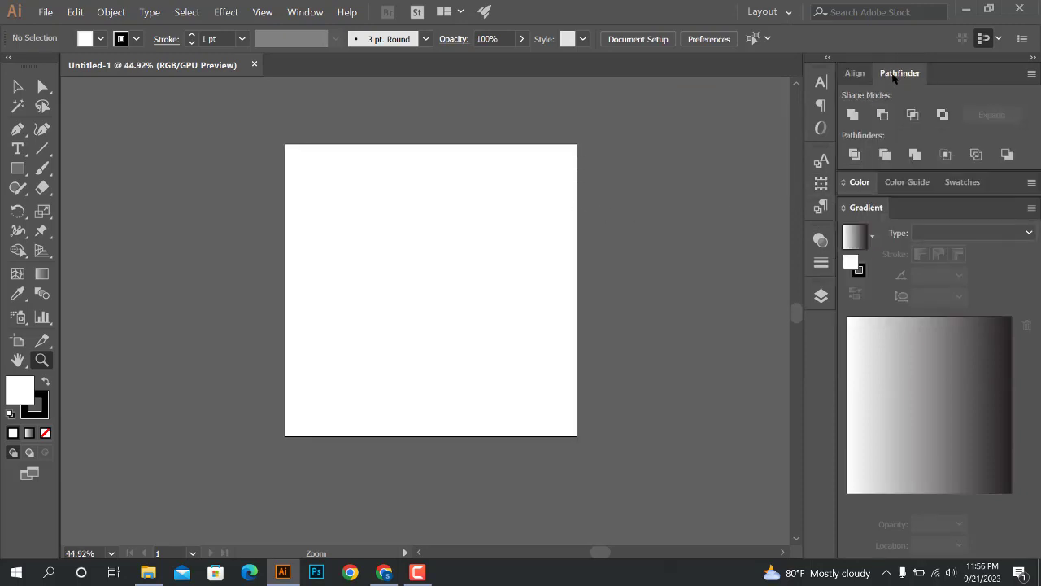
click(853, 75)
click(903, 74)
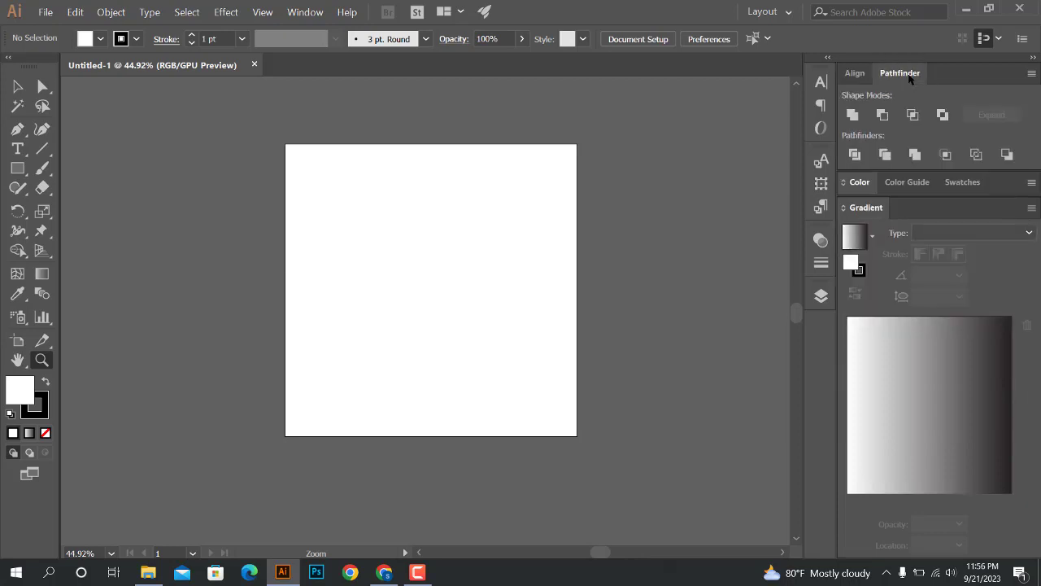
click(858, 75)
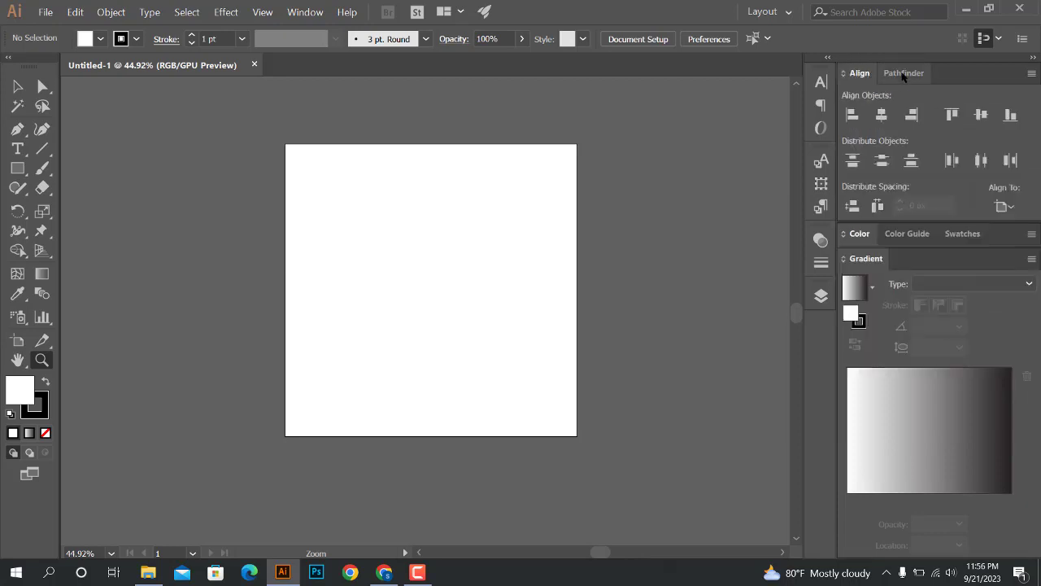
click(900, 74)
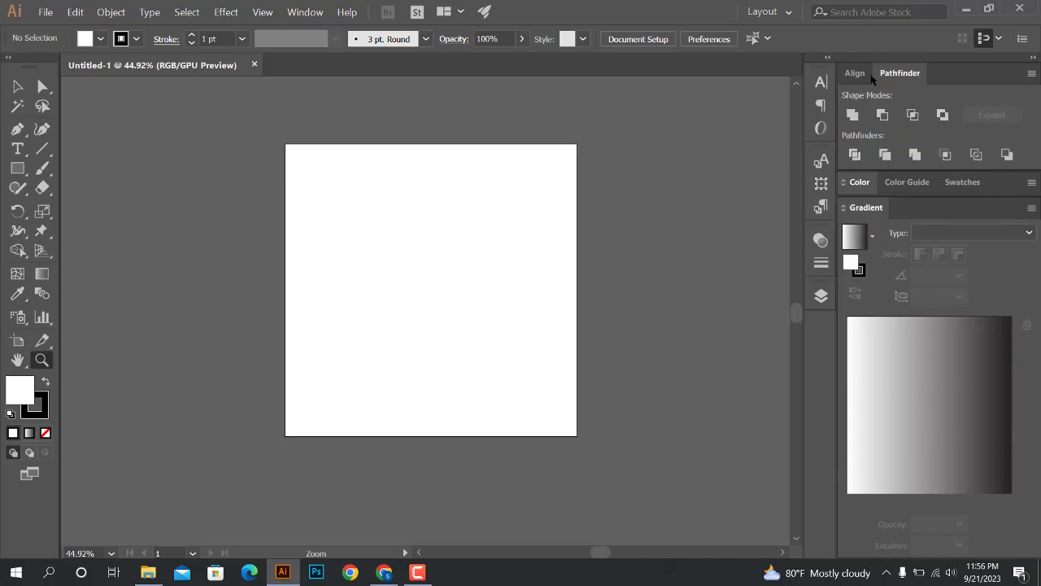
click(858, 74)
click(898, 74)
click(858, 74)
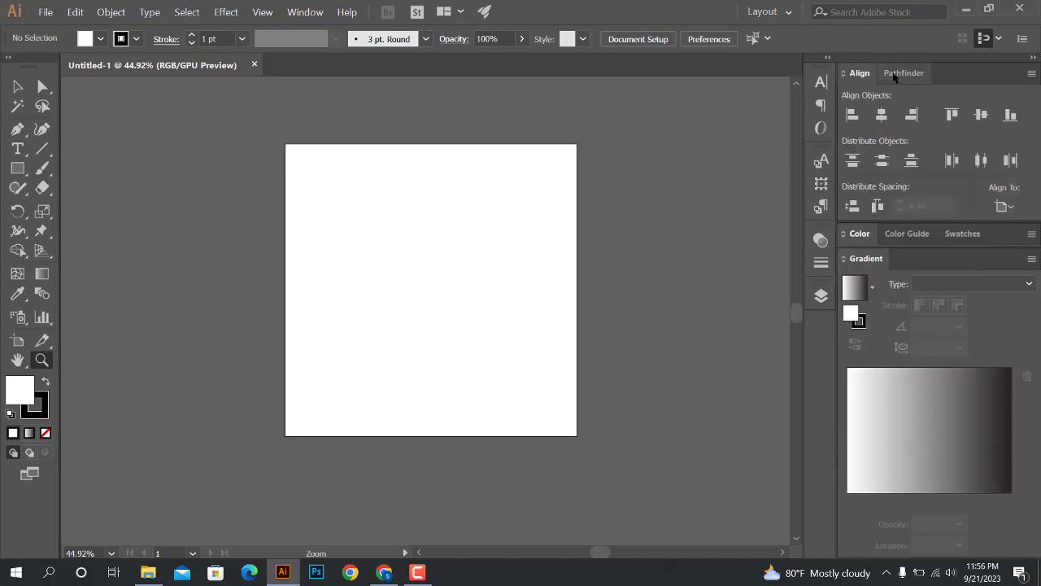
click(894, 75)
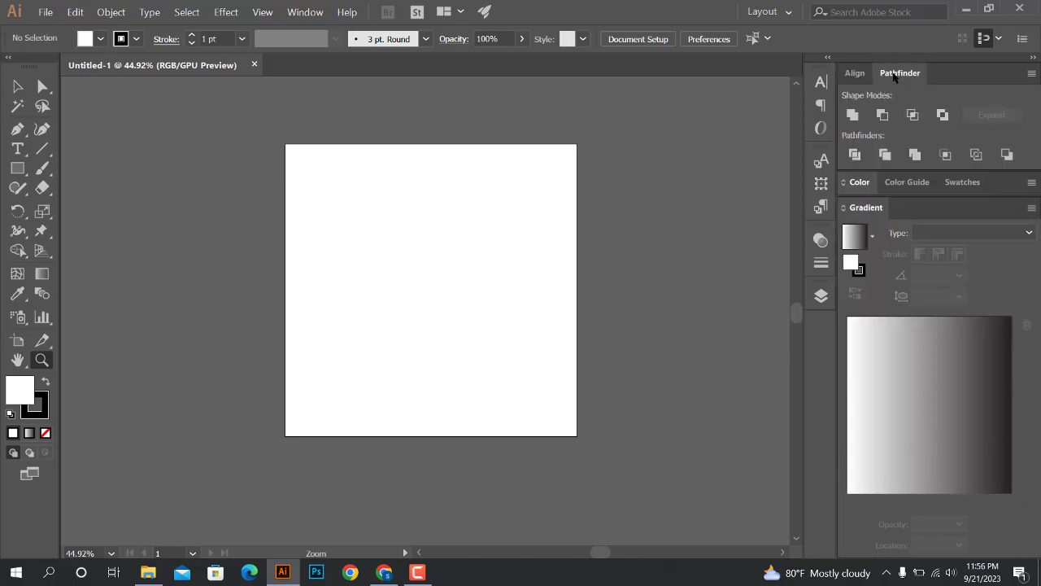
Examine the available view commands and window list, and check the Align and Pathfinder options again
click(260, 13)
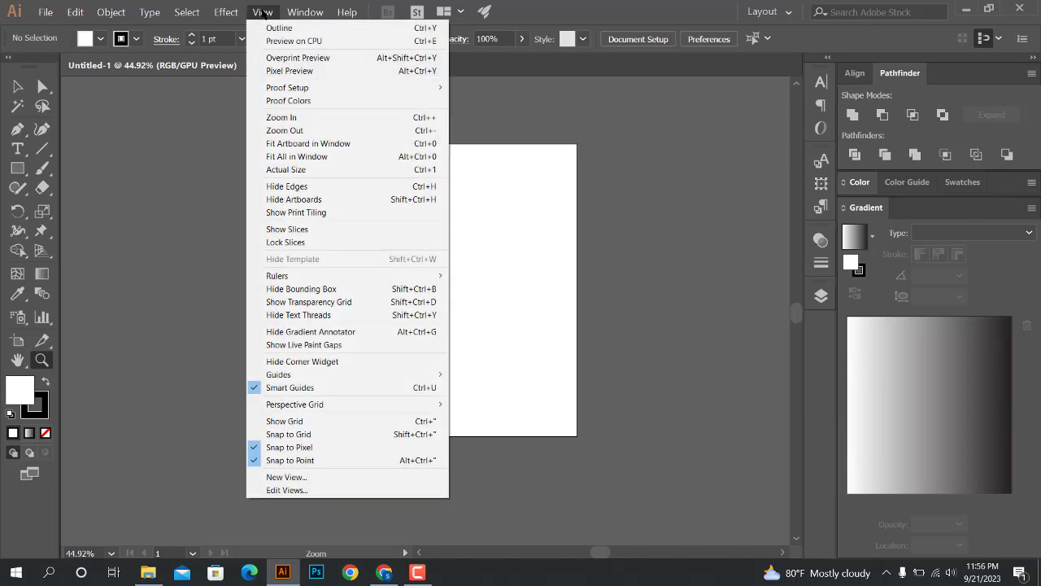
mouse_move(313, 13)
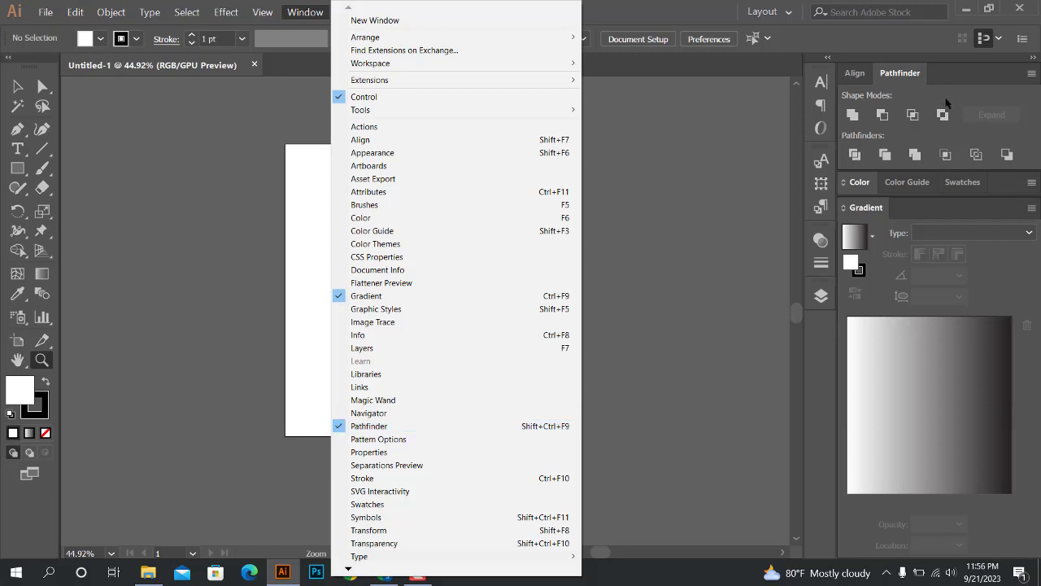
click(907, 75)
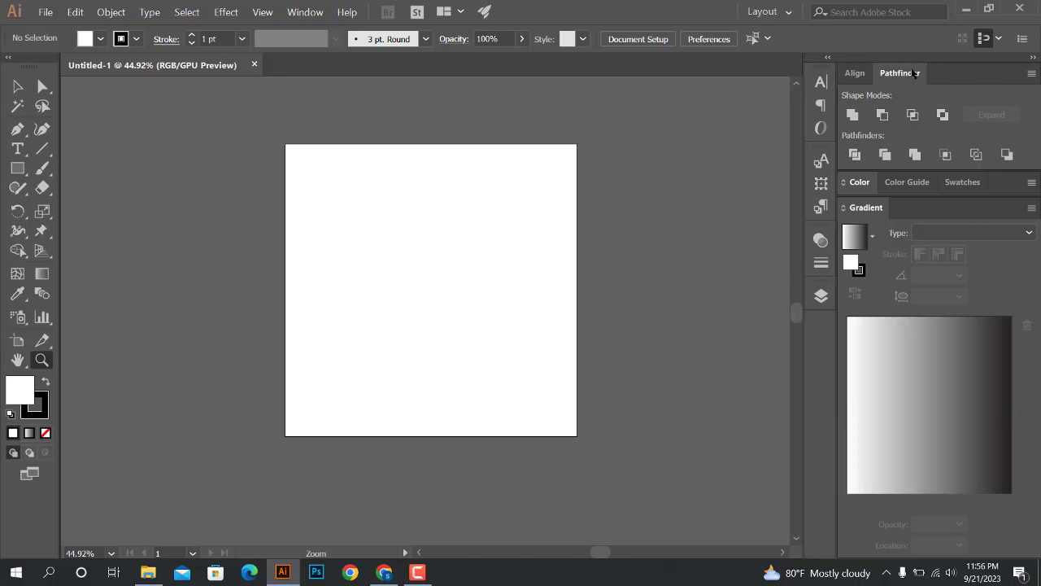
click(860, 74)
click(899, 75)
Expand the collapsed colour group, look at Color and Color Guide, and leave the Swatches displayed
click(855, 185)
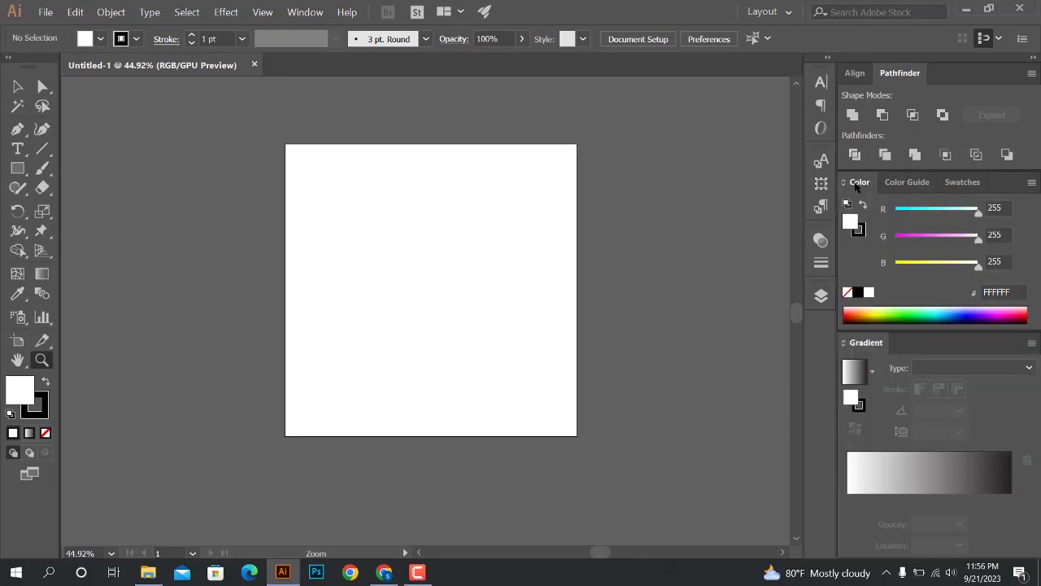
click(899, 182)
click(967, 181)
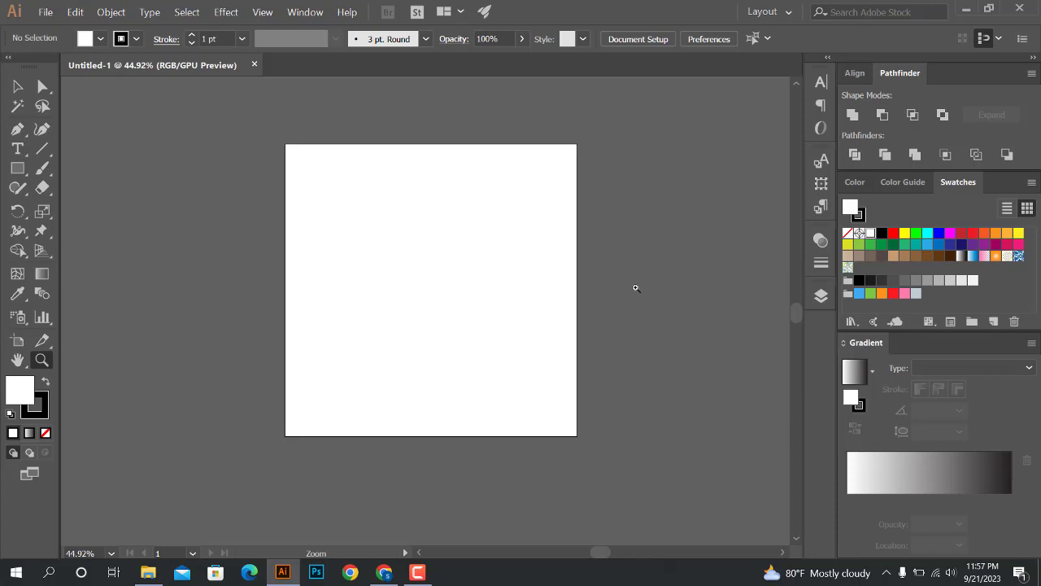
Draw a square near the centre of the artboard and fill it with the blue linear gradient swatch
click(17, 168)
drag(379, 229, 480, 329)
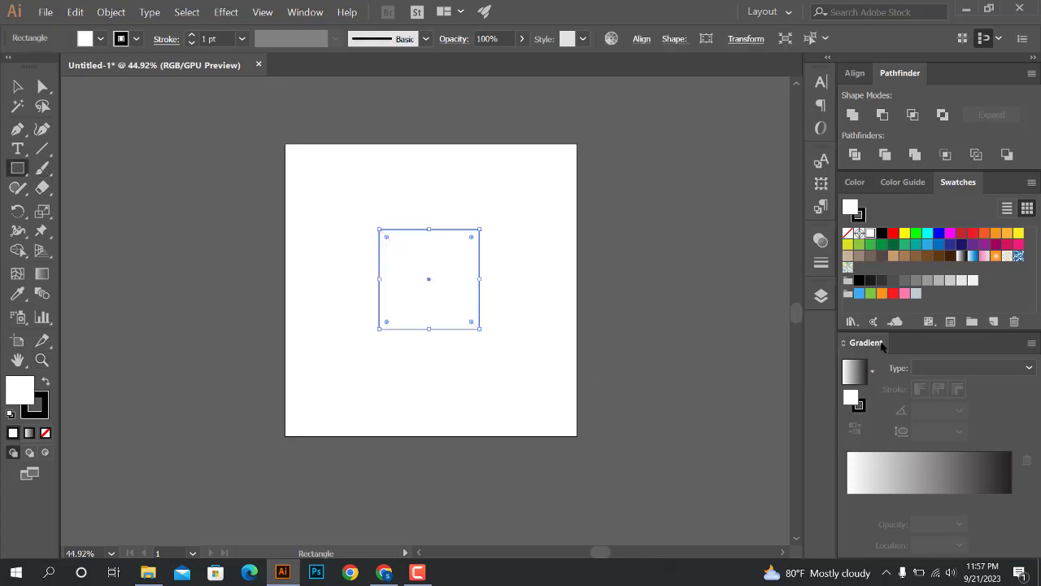
click(972, 256)
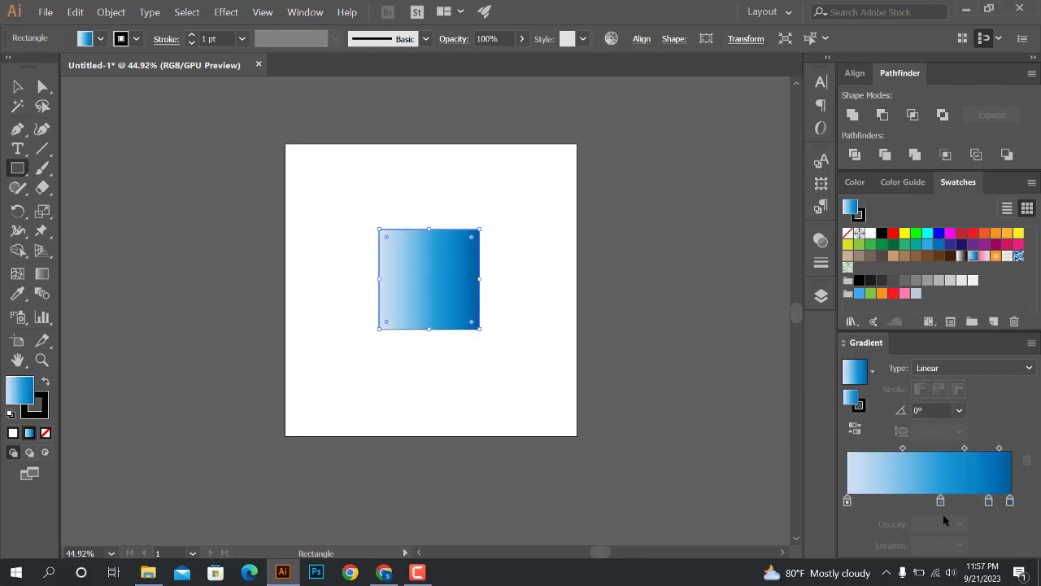
Remove the two intermediate stops from the square's gradient and recolour its first stop to R 62, G 0, B 244
drag(941, 501, 982, 536)
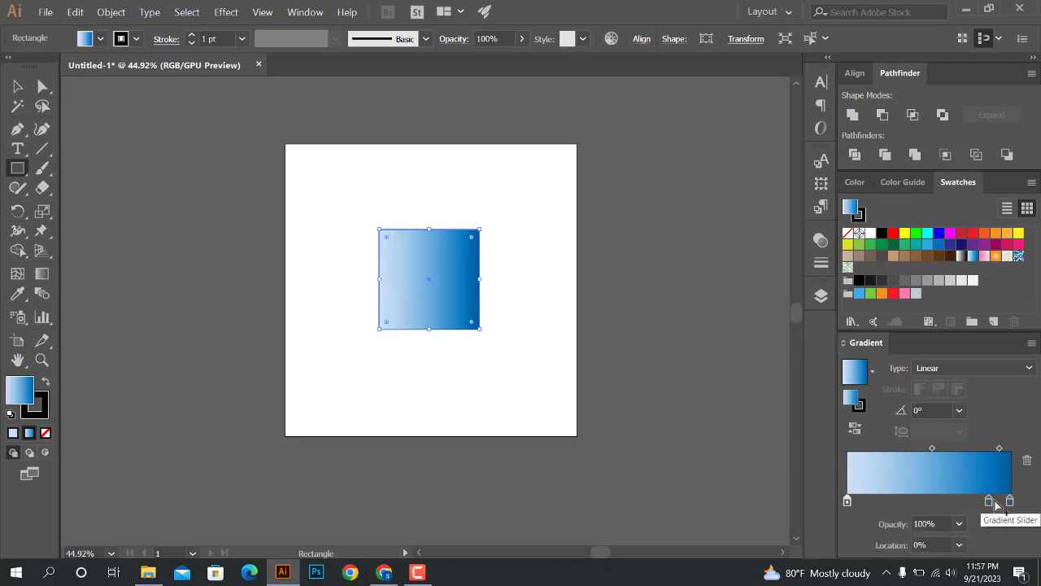
drag(990, 502, 965, 534)
double_click(848, 501)
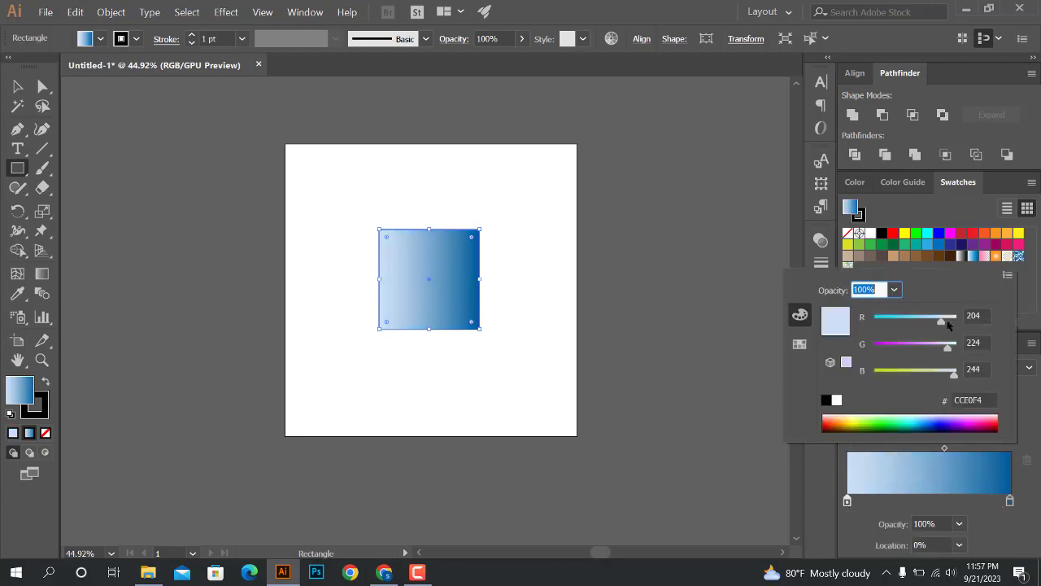
drag(948, 324, 894, 323)
drag(944, 348, 873, 347)
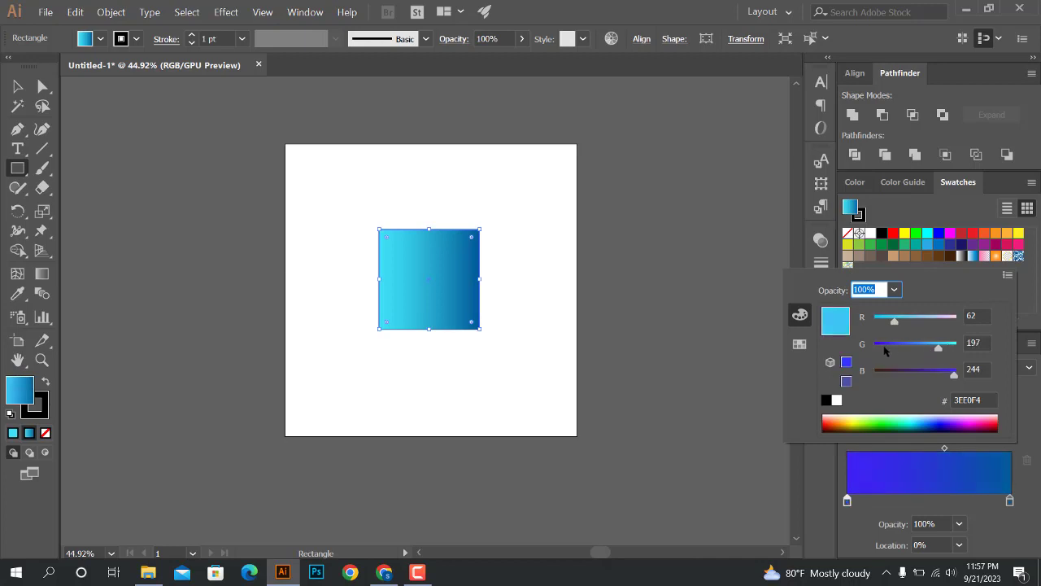
click(987, 395)
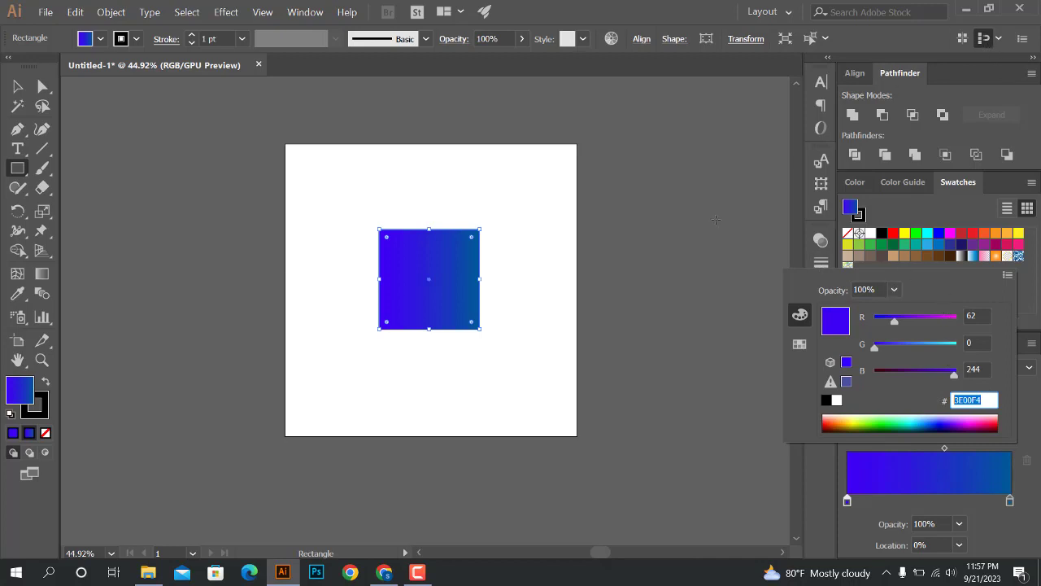
Close the stop's colour options, briefly expand the collapsed panel dock, and look at the Transparency, Stroke and Layers options
click(20, 87)
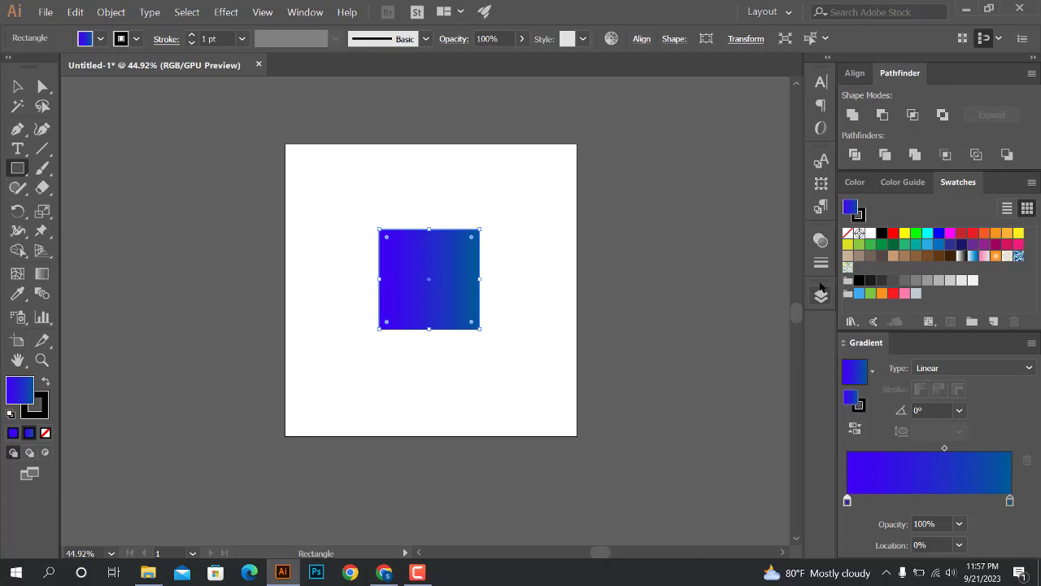
click(827, 60)
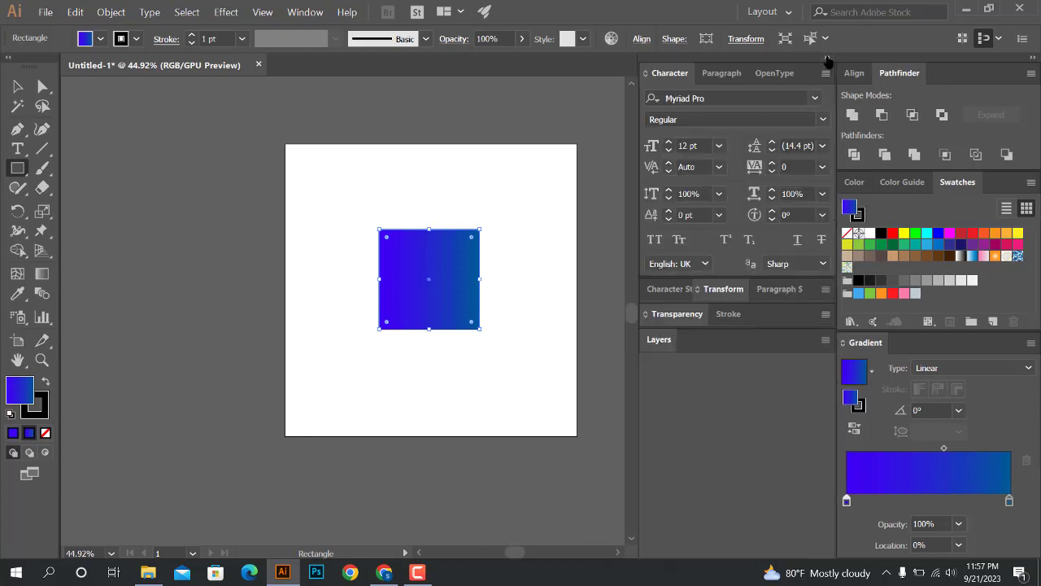
click(826, 58)
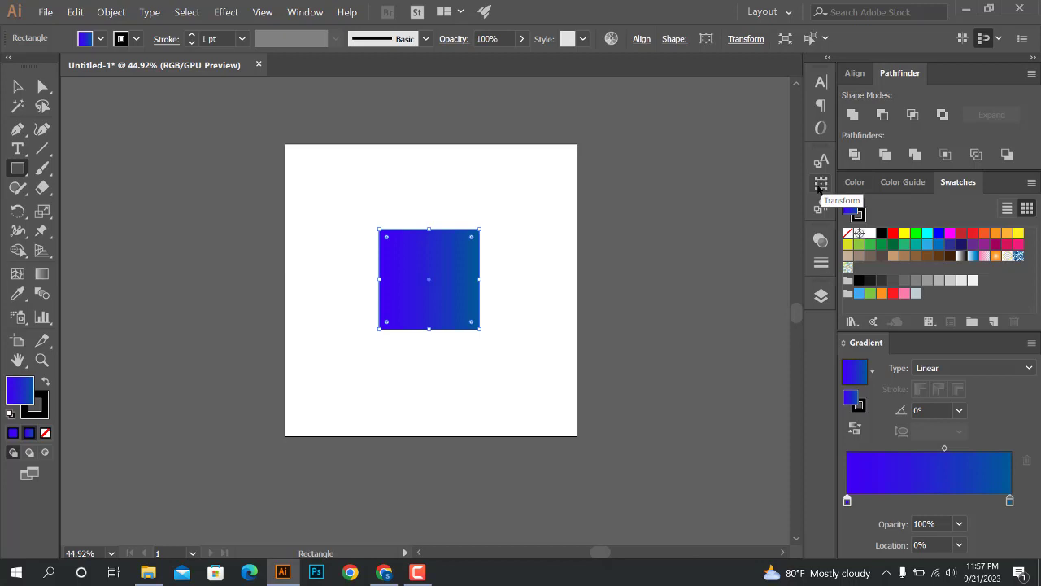
click(823, 243)
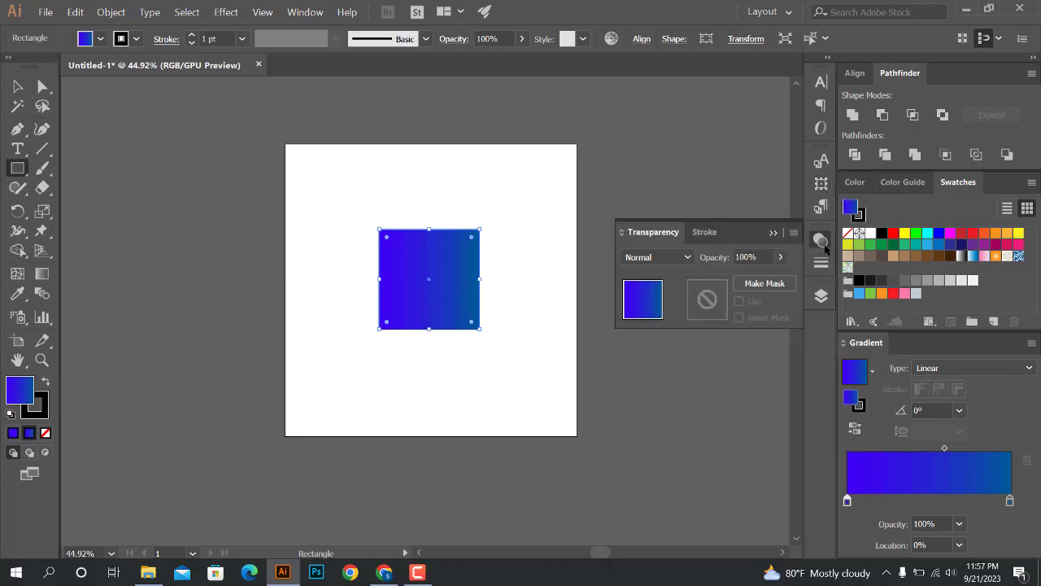
click(706, 233)
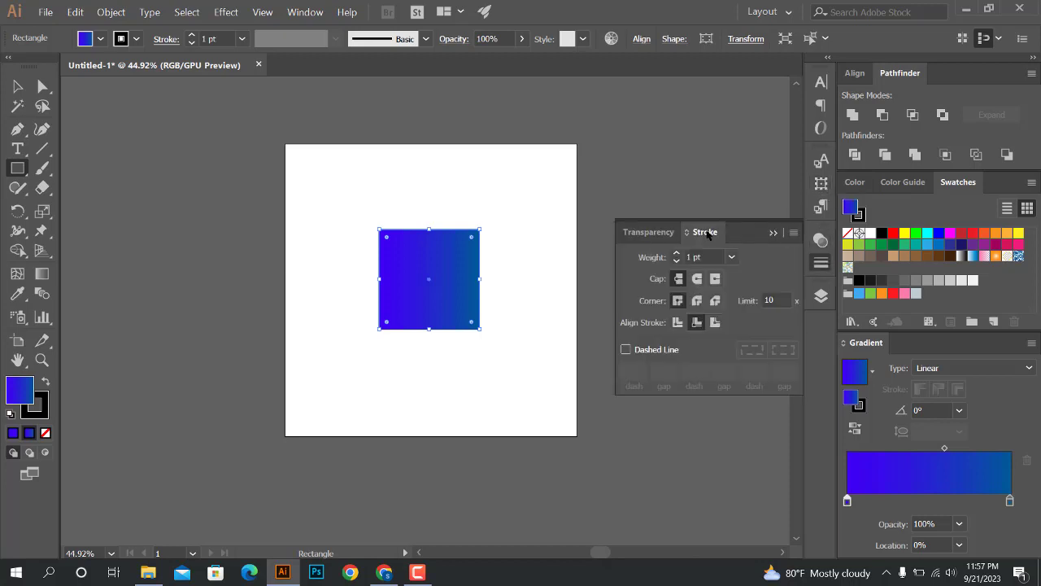
click(773, 234)
click(820, 295)
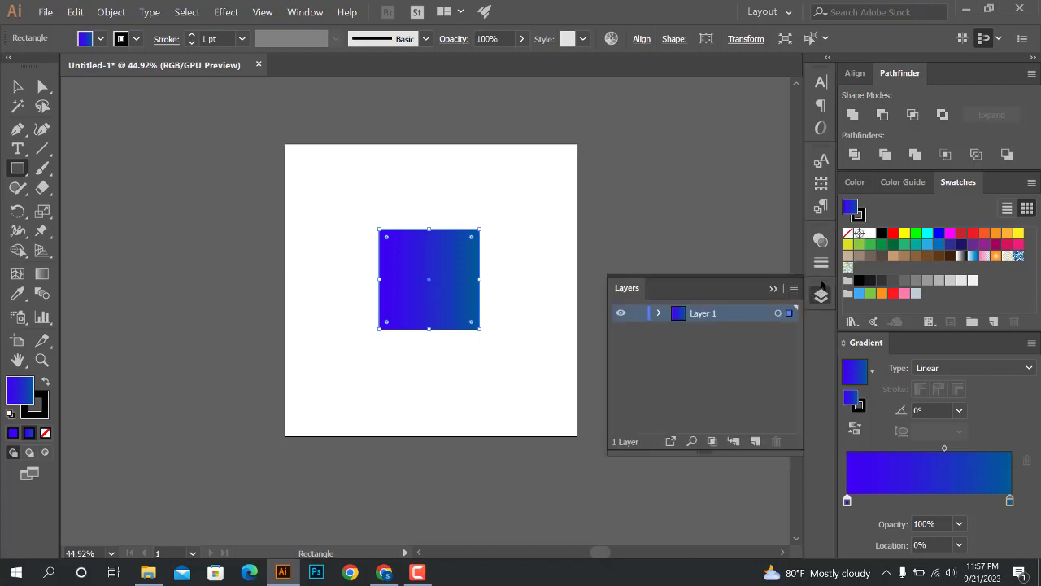
click(771, 290)
Check the Transparency and Stroke options again, and view the square's Transform settings
click(821, 240)
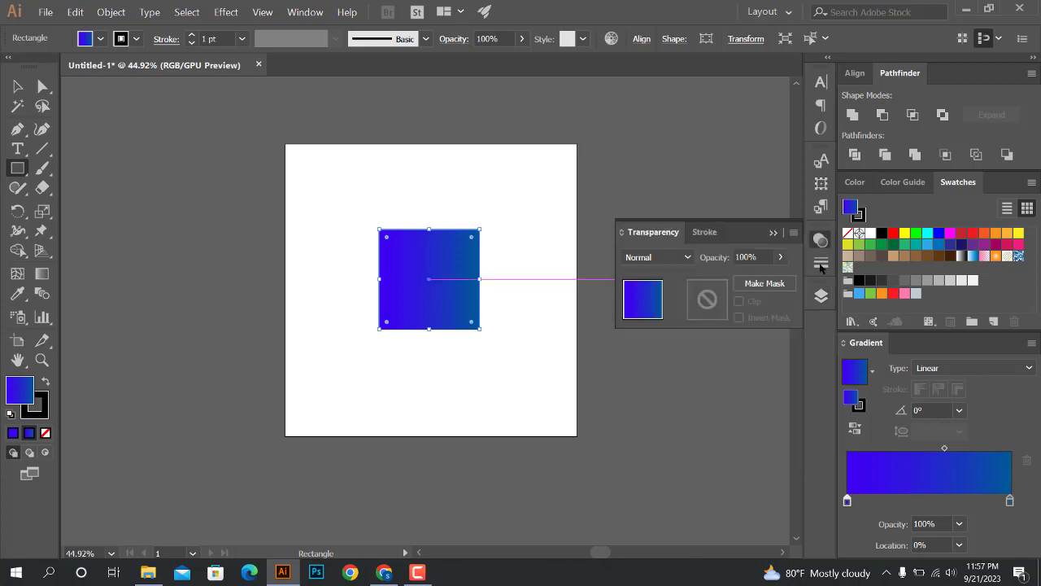
click(821, 263)
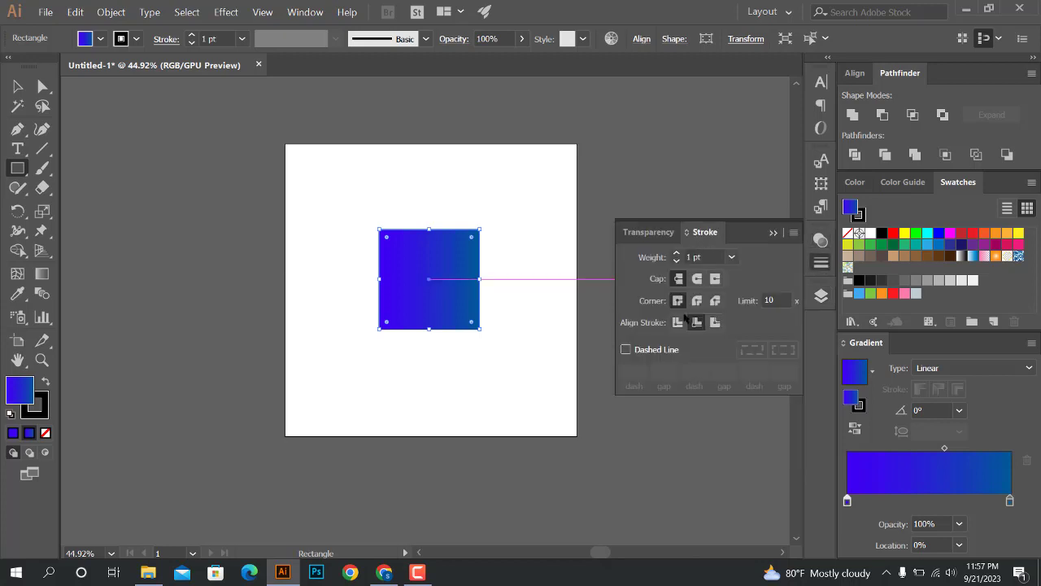
click(777, 234)
click(822, 184)
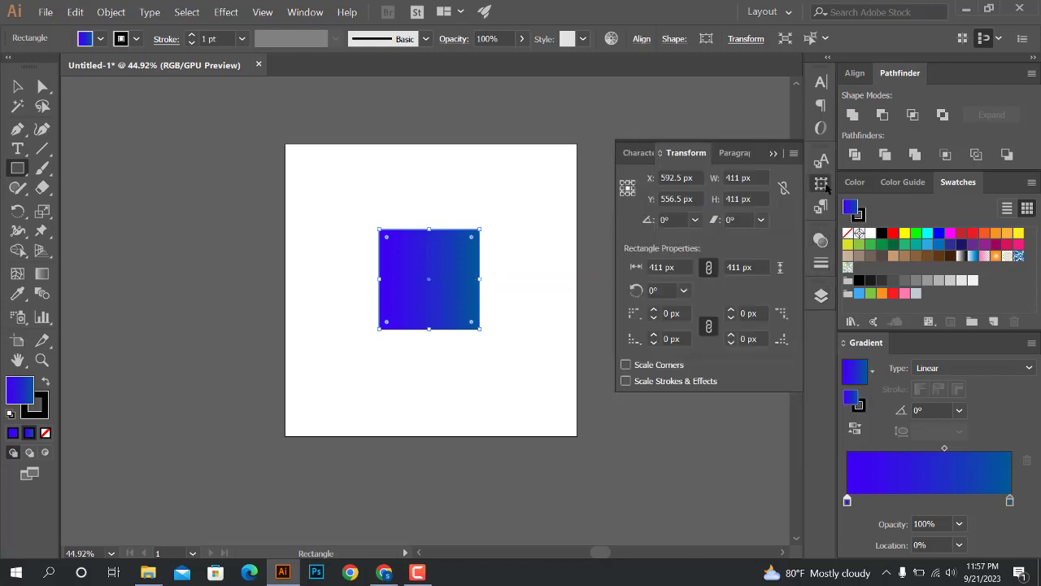
click(773, 154)
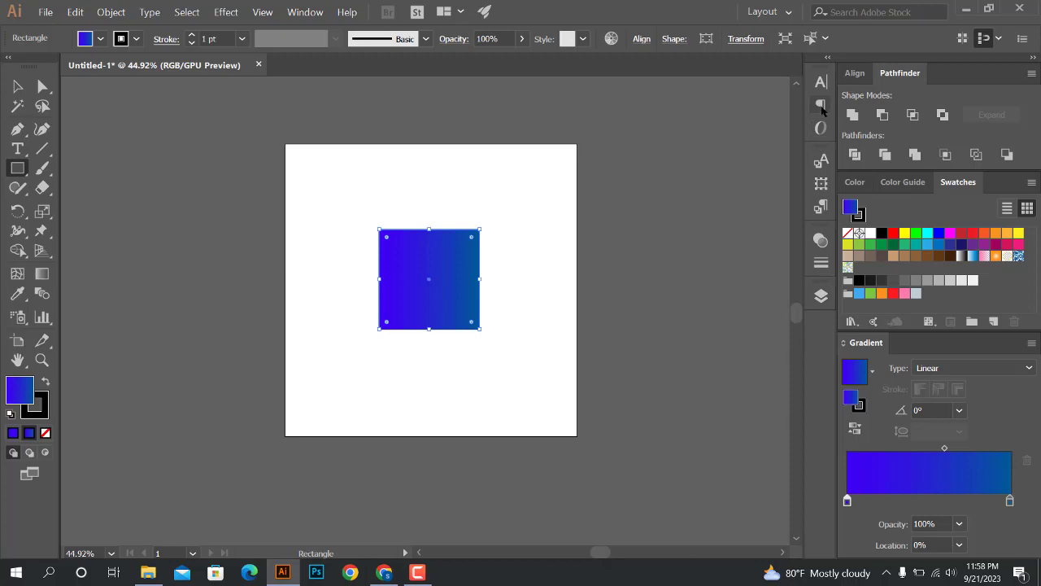
Detach Paragraph from the dock and close it, and look at the Character options
drag(822, 105, 705, 162)
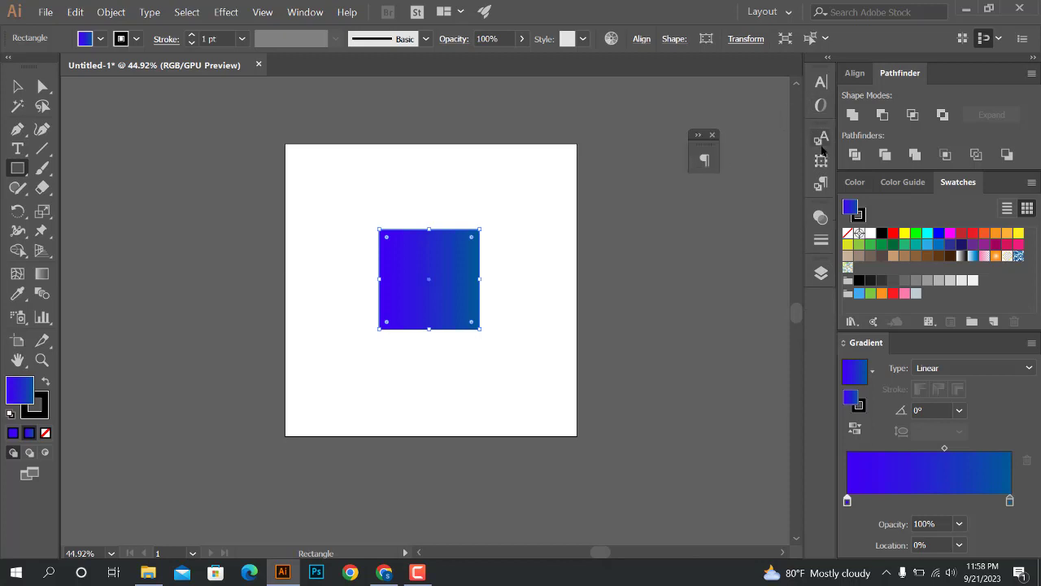
click(713, 135)
click(819, 85)
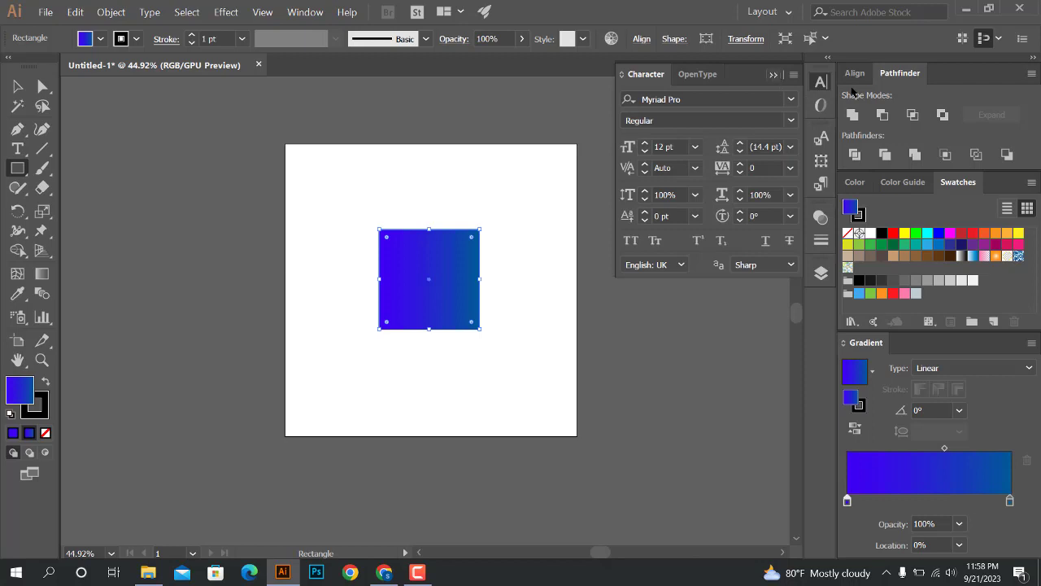
click(773, 76)
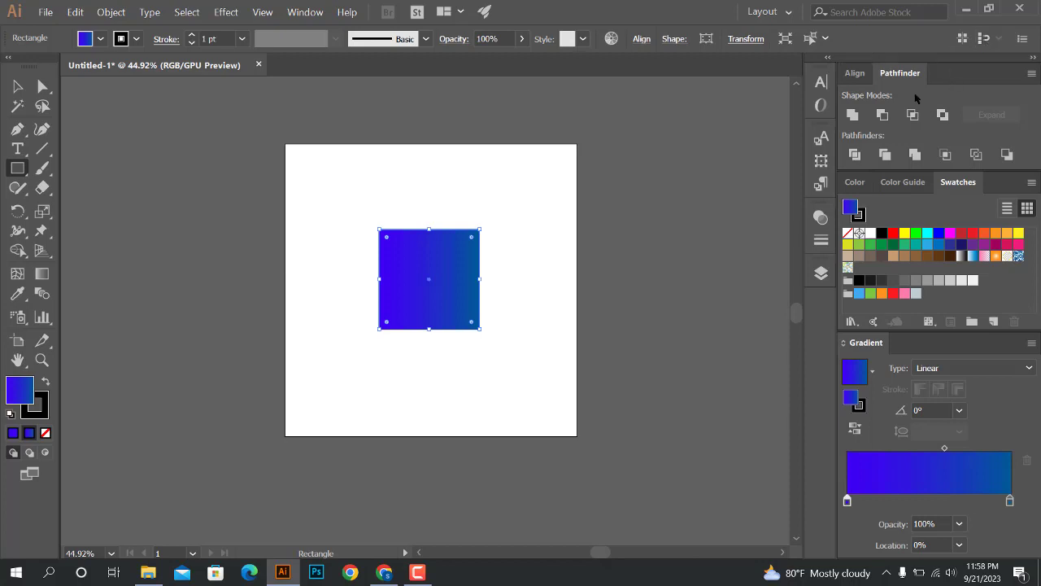
Try the Selection and Direct Selection tools on the square, and move it slightly down the artboard, leaving it selected
click(17, 84)
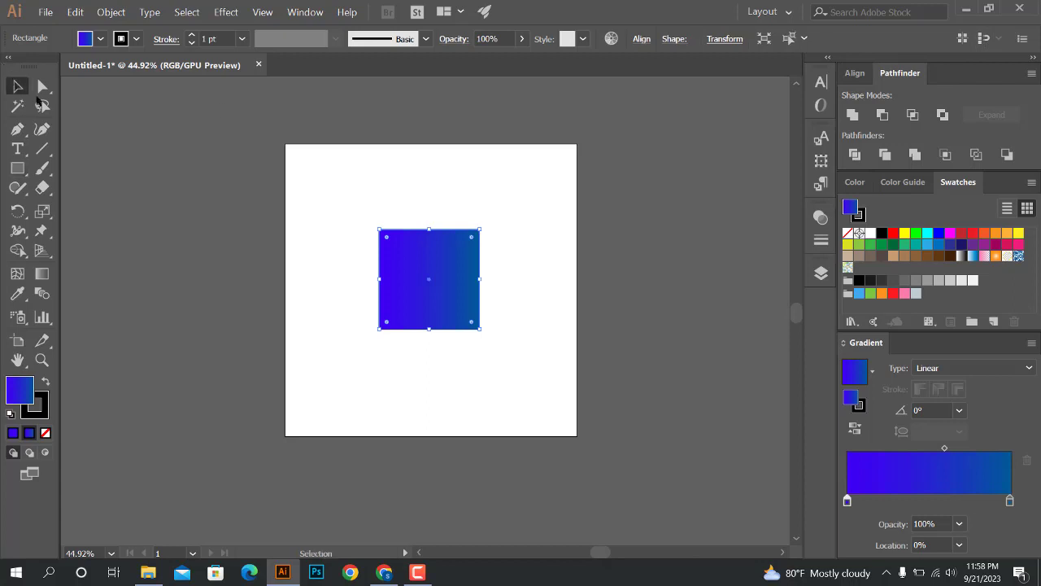
click(623, 215)
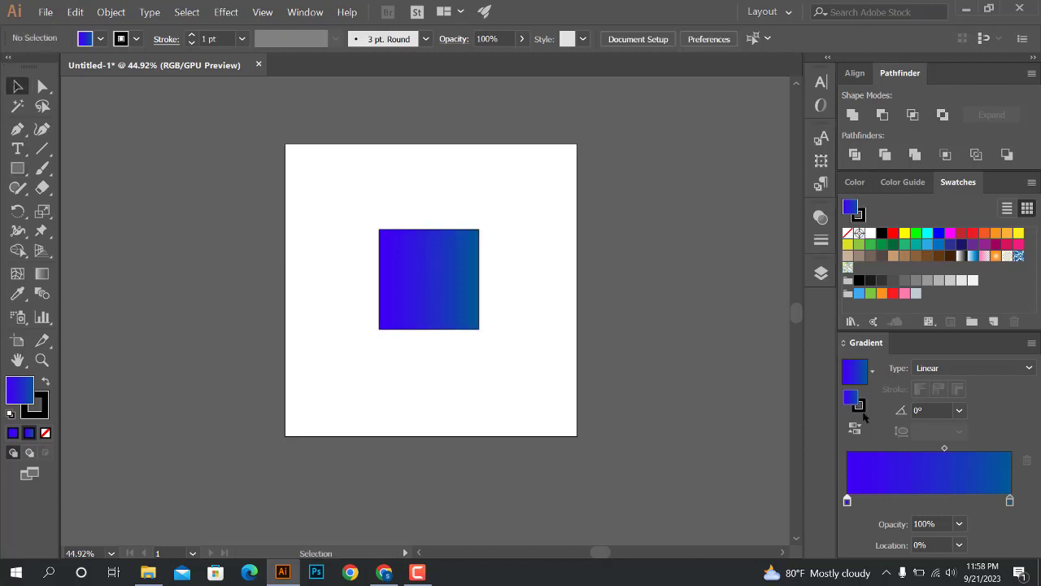
drag(434, 276, 434, 281)
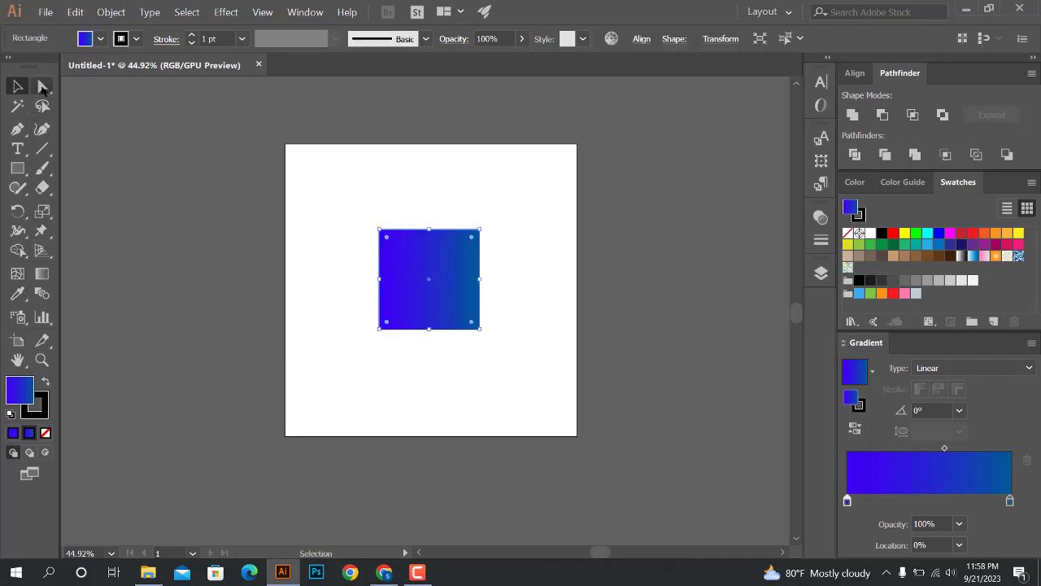
click(43, 87)
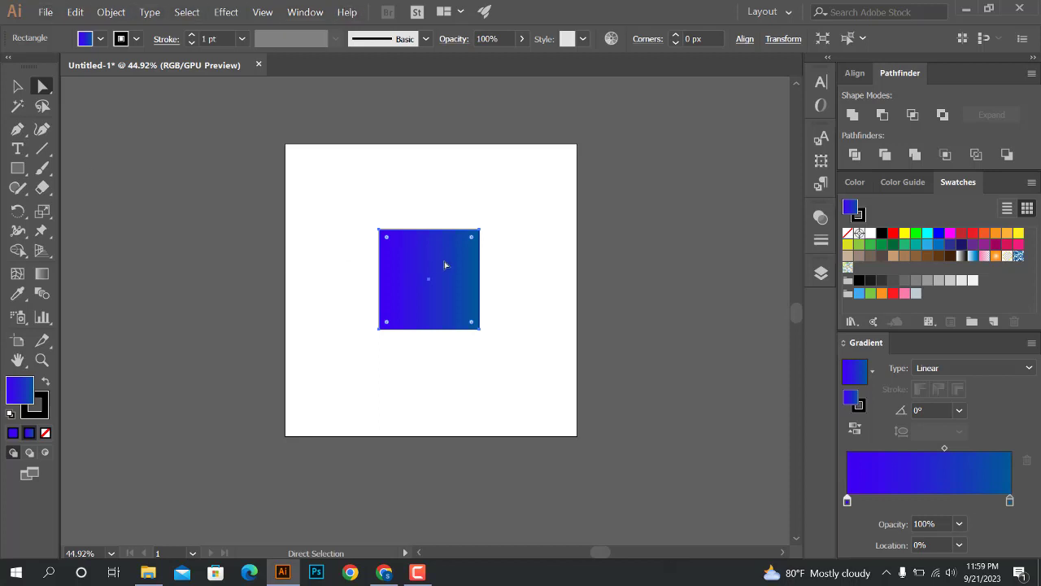
click(19, 87)
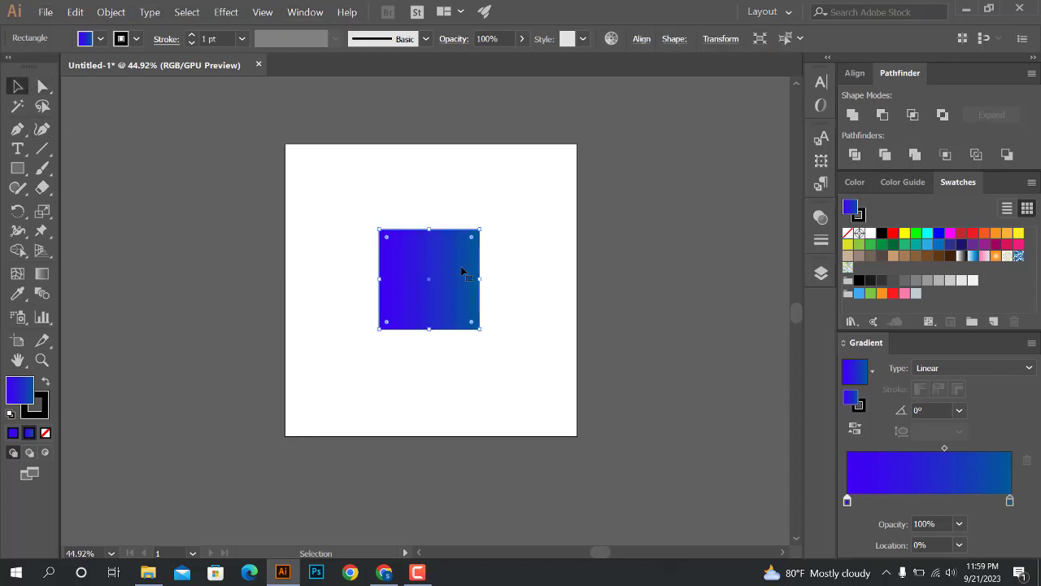
drag(462, 267, 460, 283)
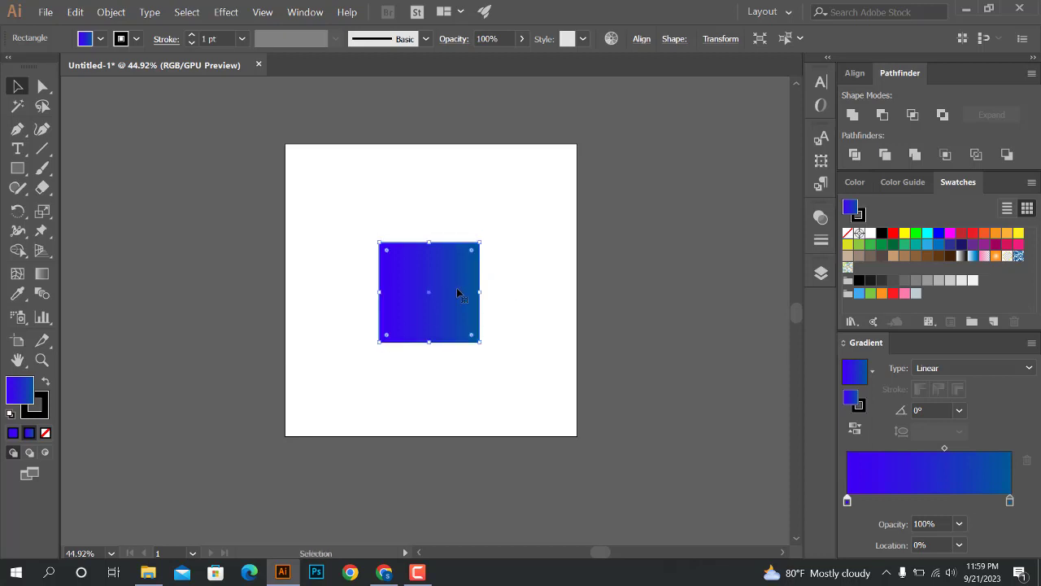
click(739, 195)
drag(286, 185, 589, 401)
Create a new 1200 x 1200 px document from the recent custom preset with RGB Color and Screen (72 ppi)
click(45, 13)
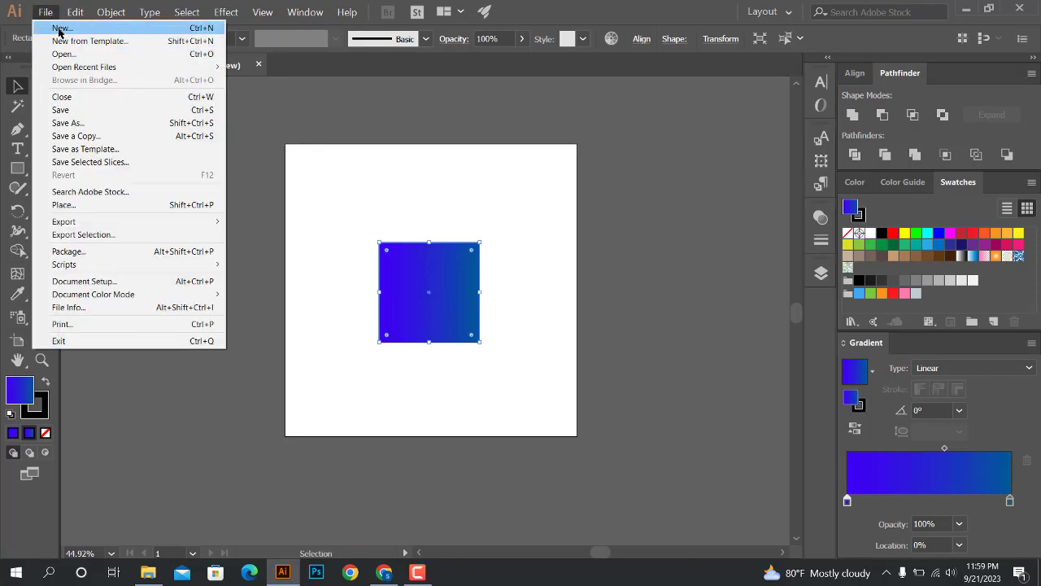
click(57, 30)
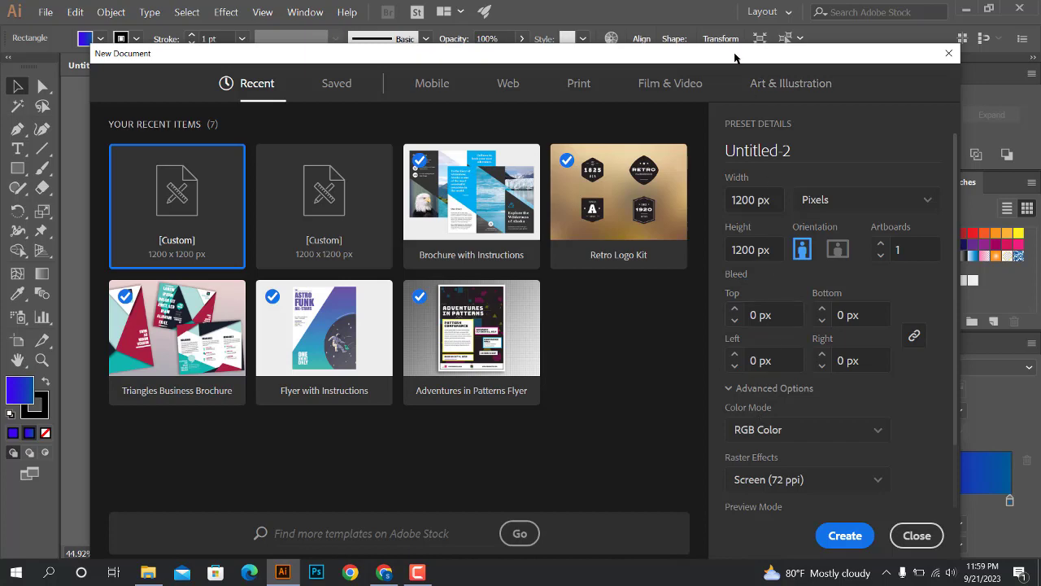
drag(720, 76, 755, 50)
click(218, 192)
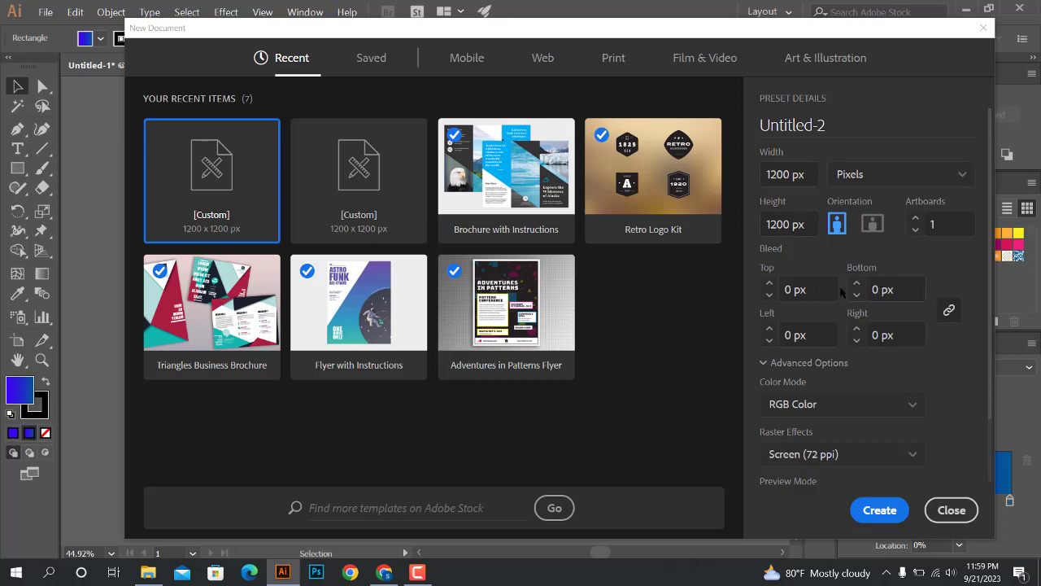
scroll(880, 270, down, 2)
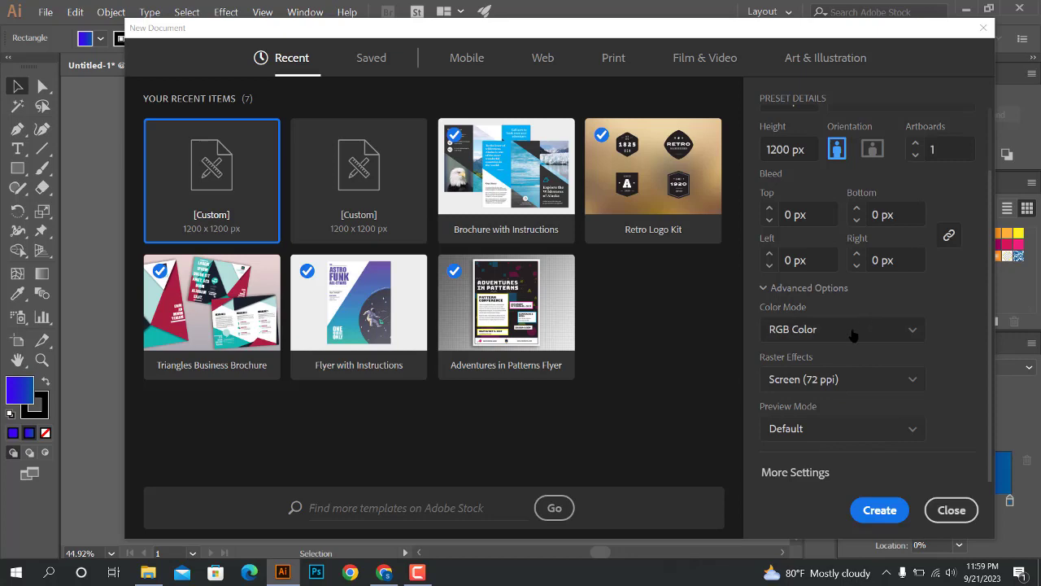
click(866, 510)
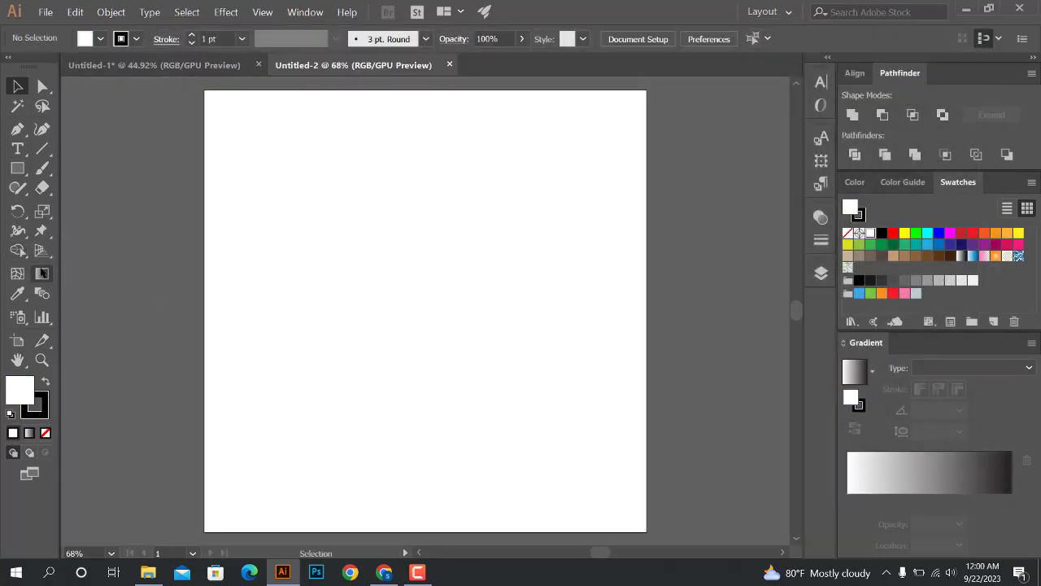
Draw an upright rectangle in the artboard's upper-left area, fill it with the blue linear gradient swatch, and inspect its second stop's colour
key(m)
drag(402, 315, 323, 214)
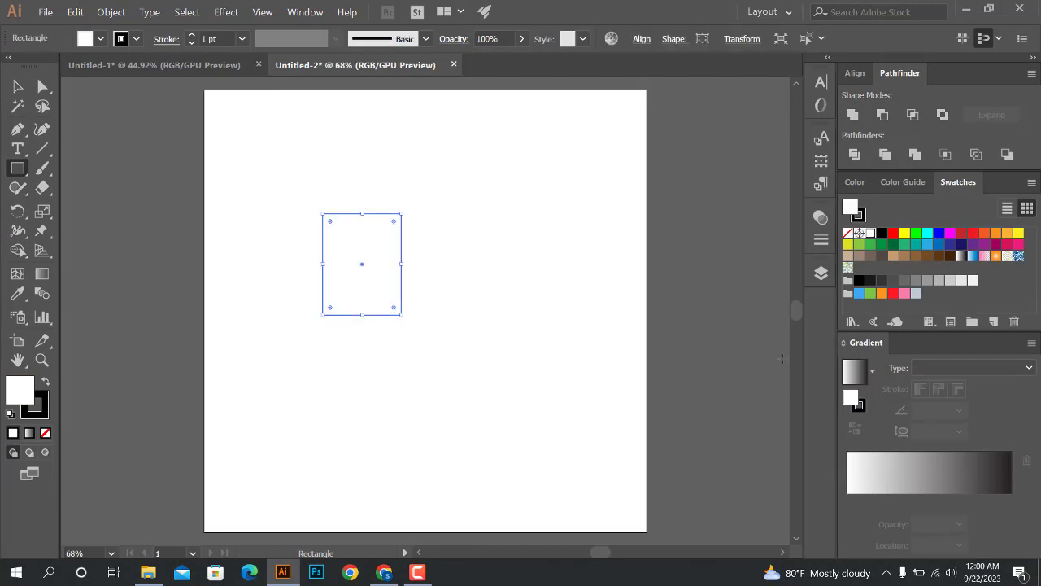
click(973, 256)
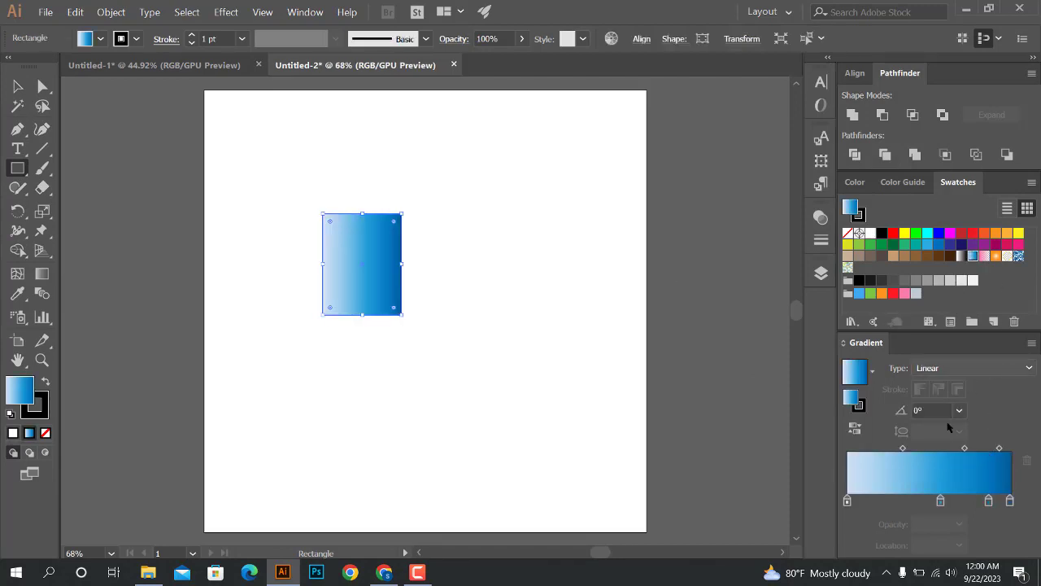
double_click(940, 500)
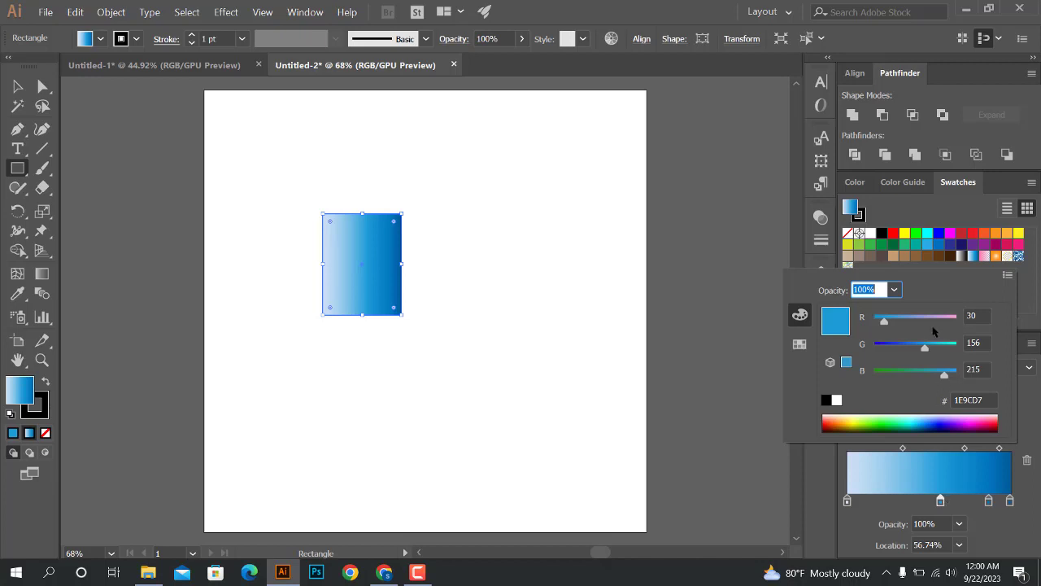
click(17, 86)
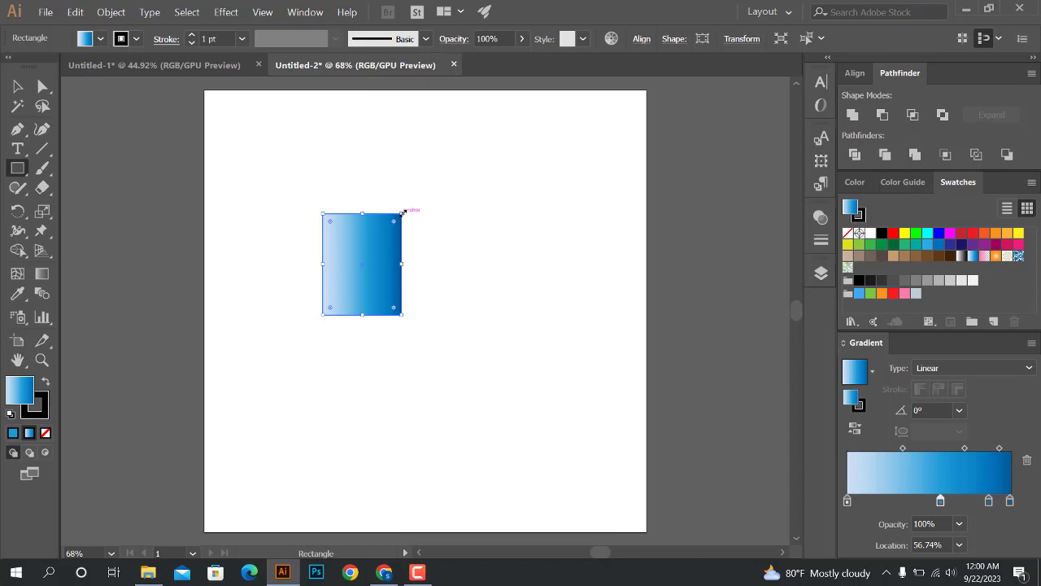
Reshape the gradient rectangle into a square and move it to the centre of the artboard
drag(402, 213, 321, 236)
scroll(627, 160, down, 1)
click(41, 359)
drag(418, 254, 561, 292)
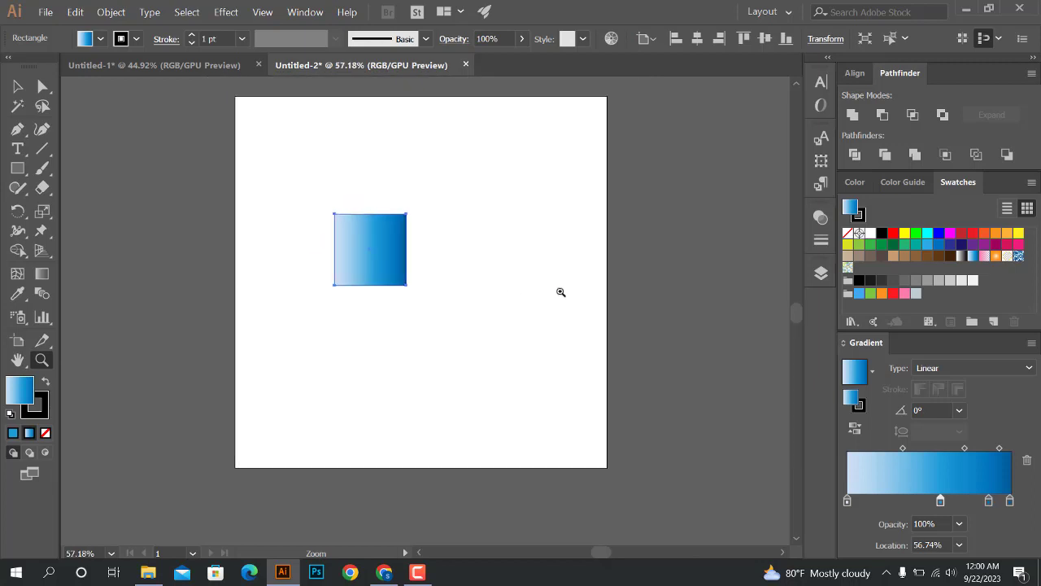
scroll(553, 251, up, 2)
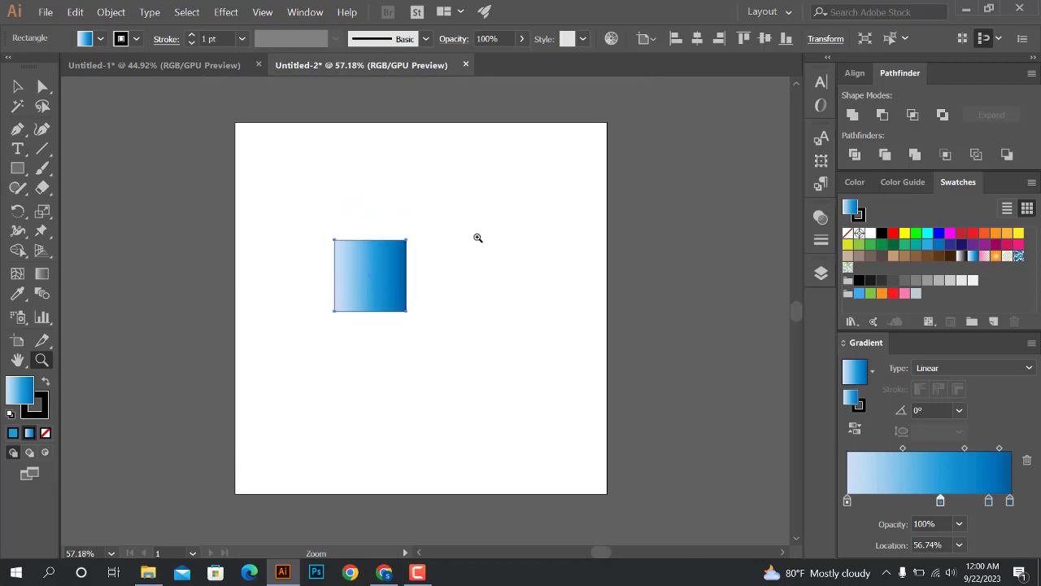
drag(467, 234, 435, 233)
drag(551, 300, 578, 309)
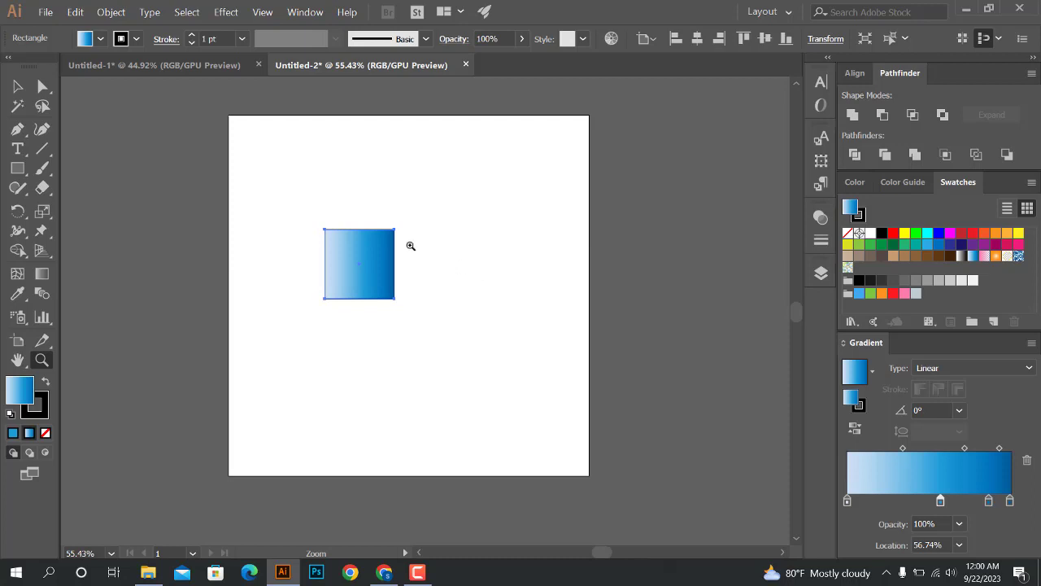
click(17, 86)
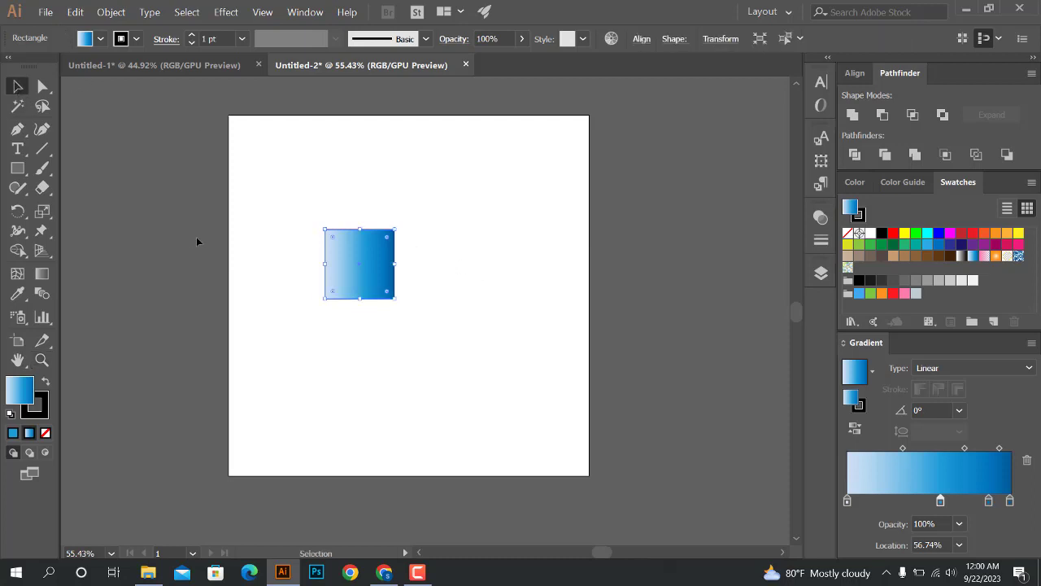
click(196, 237)
drag(376, 271, 424, 301)
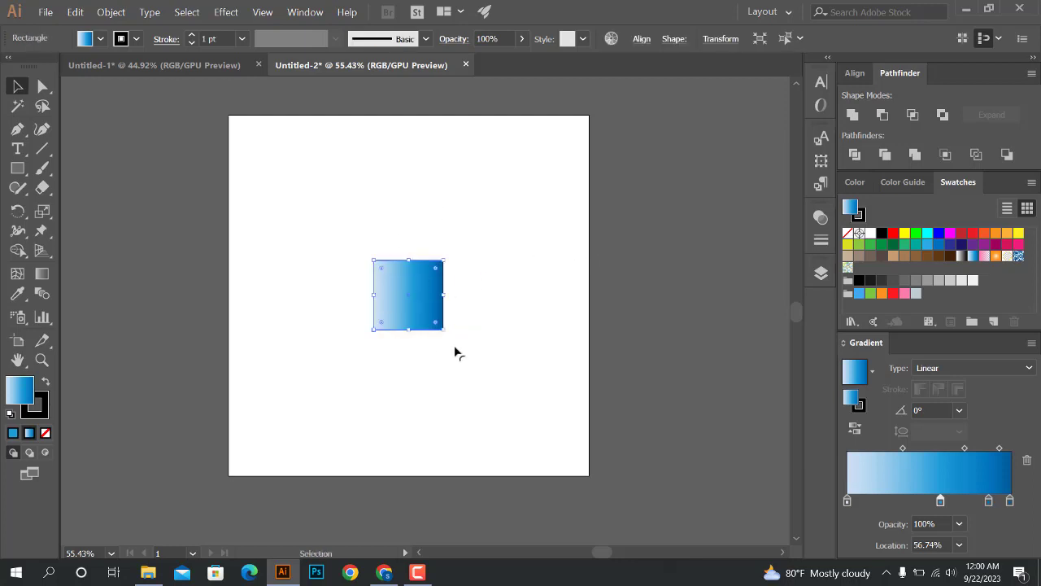
Remove the square's stroke, make its fill active again, and deselect it
click(45, 412)
click(46, 433)
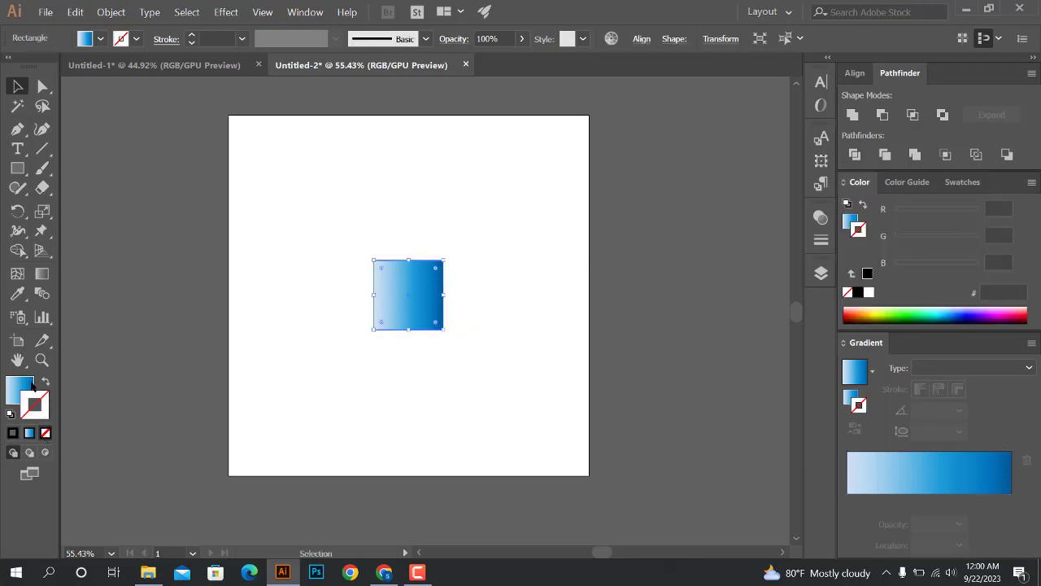
click(29, 384)
click(355, 339)
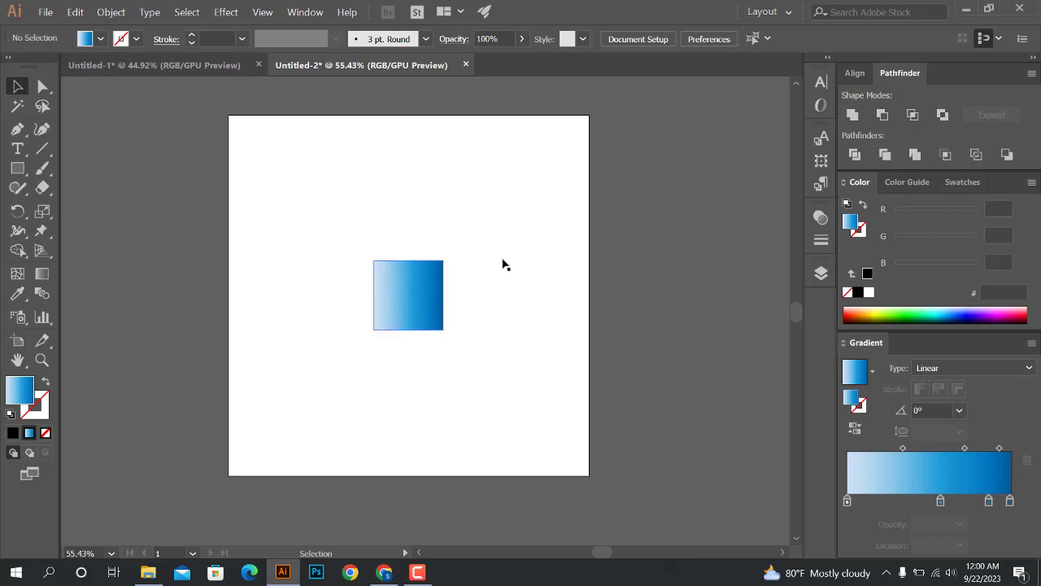
Round the gradient square's upper-right and lower-left corners to a radius of about 100 px and deselect it
click(405, 293)
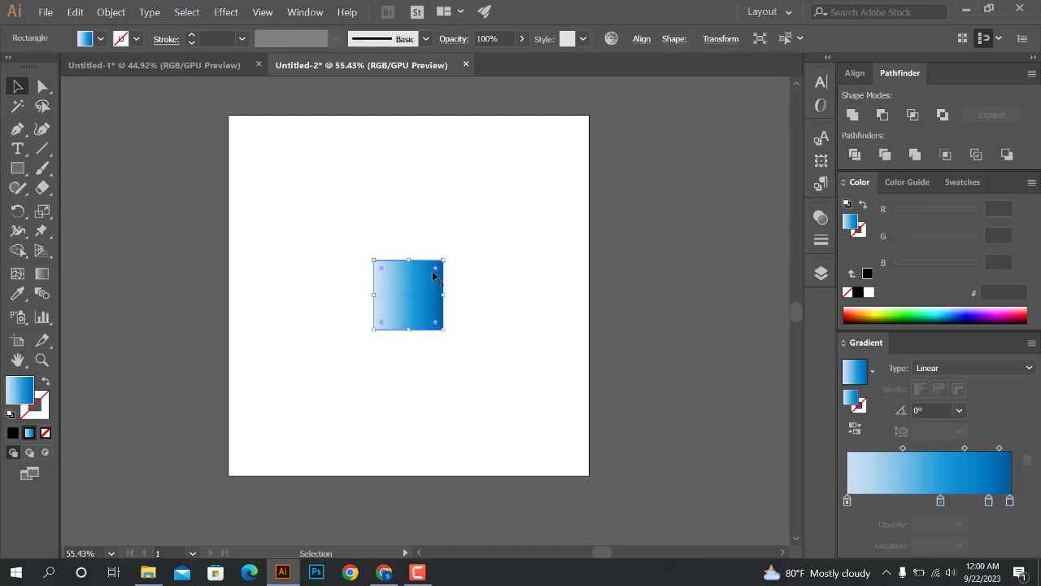
drag(434, 275, 407, 304)
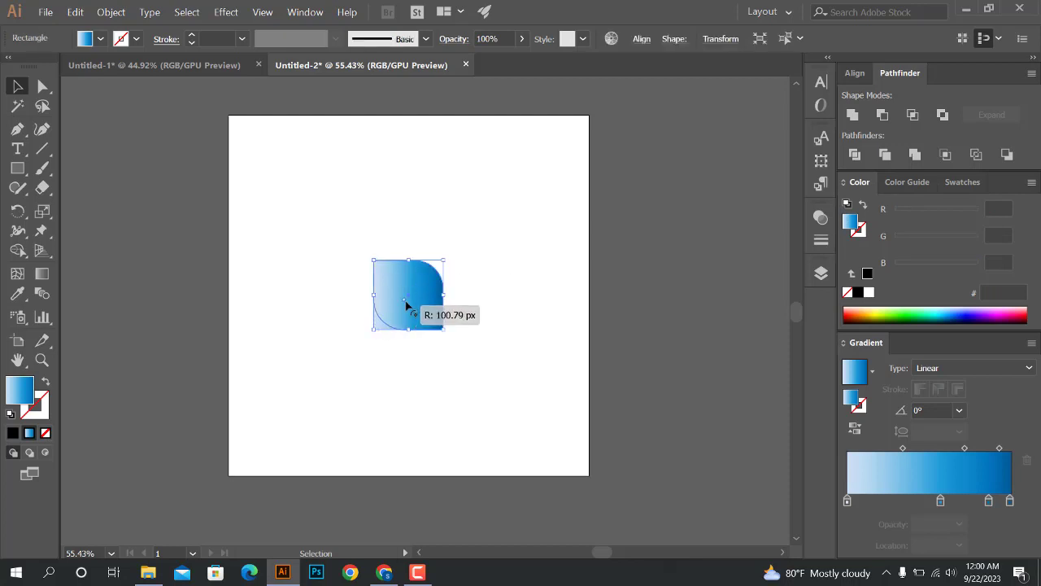
click(610, 242)
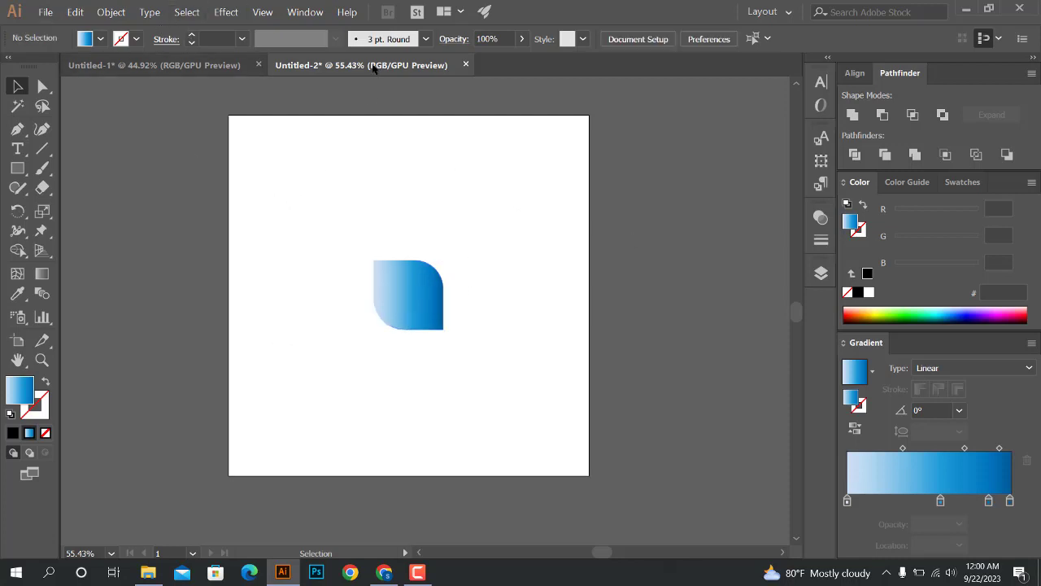
Switch the document color mode to CMYK Color with the leaf-like gradient shape selected, and deselect the shape
drag(229, 167, 562, 462)
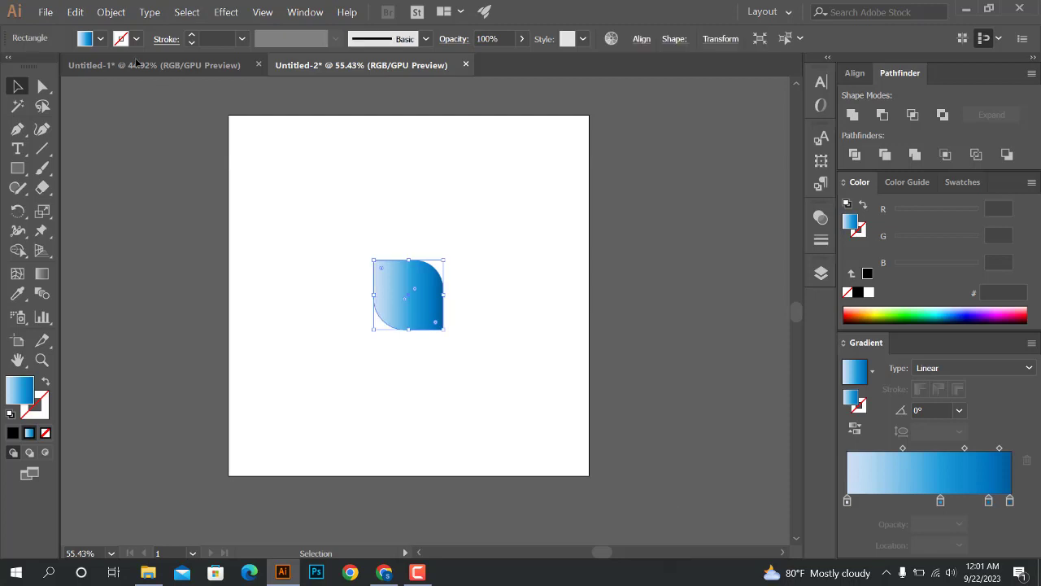
click(47, 13)
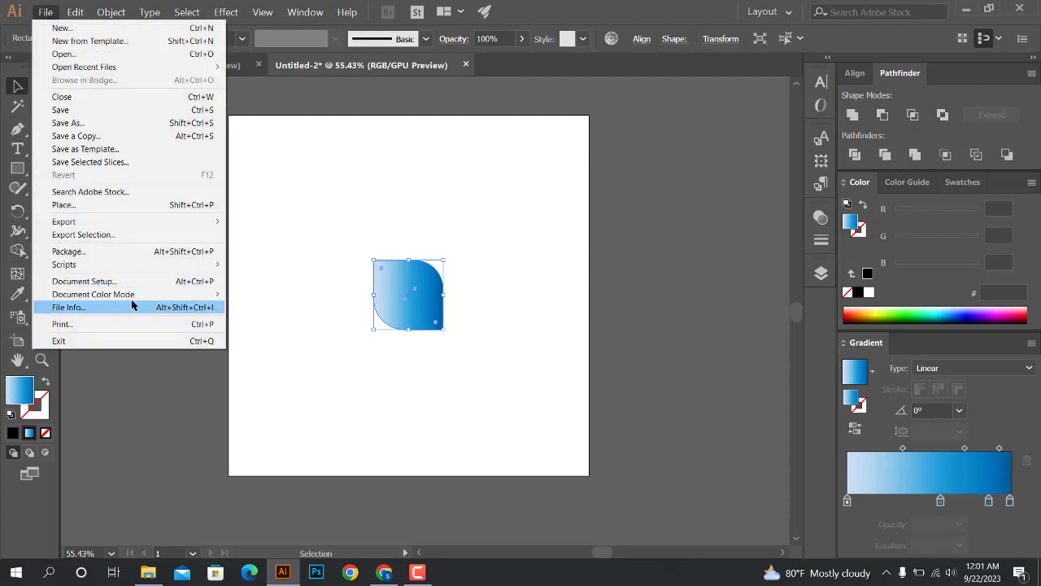
mouse_move(135, 300)
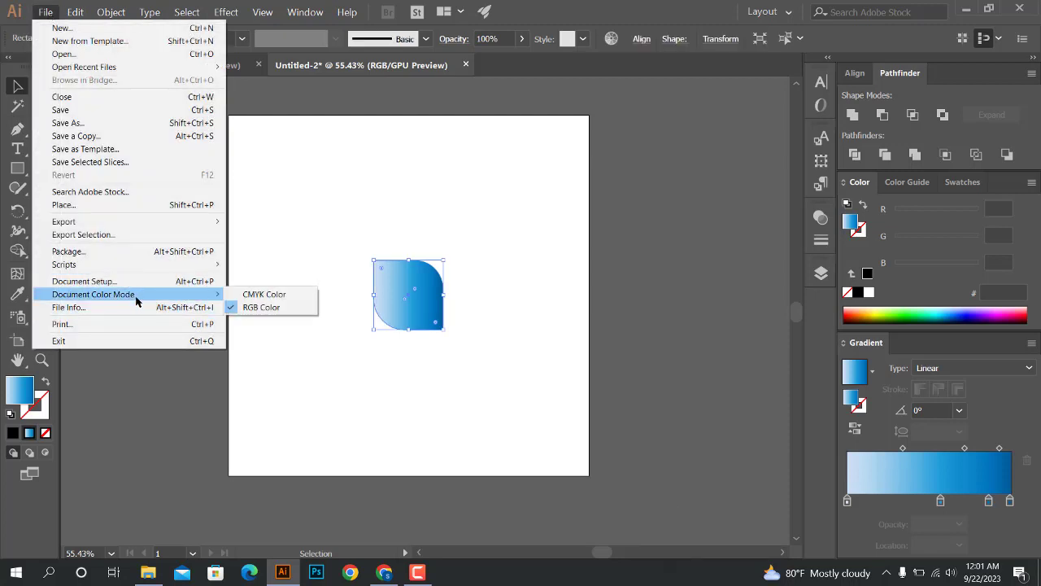
click(254, 299)
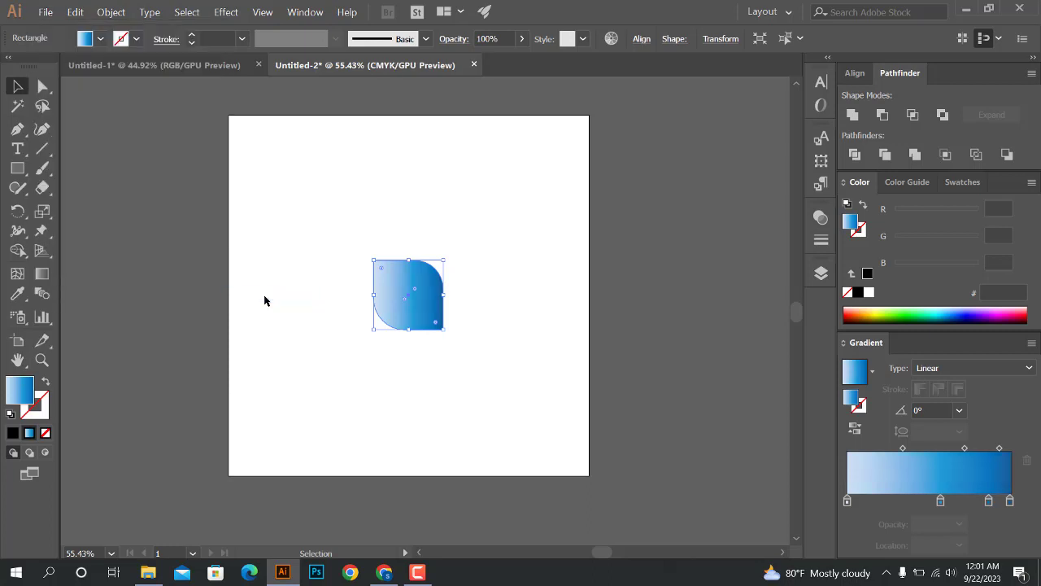
click(349, 358)
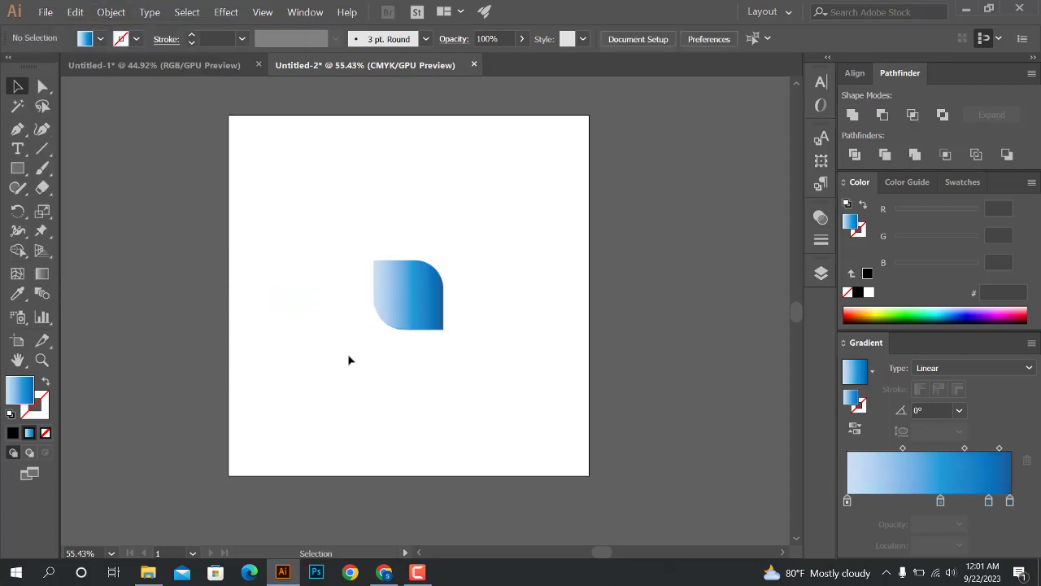
Convert the gradient shape's own colors to CMYK with the Edit Colors command and deselect it
click(394, 310)
click(81, 18)
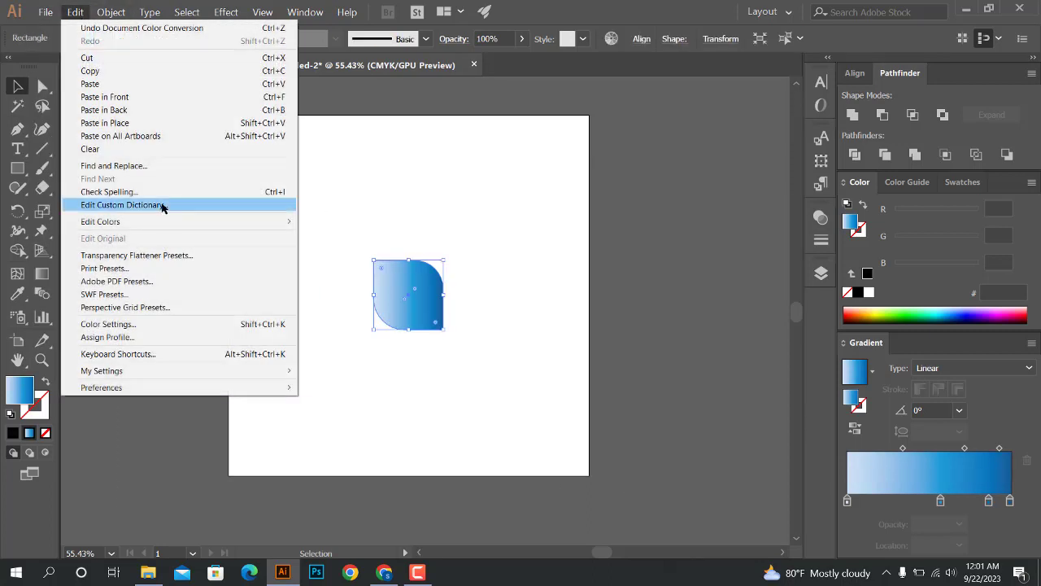
mouse_move(176, 221)
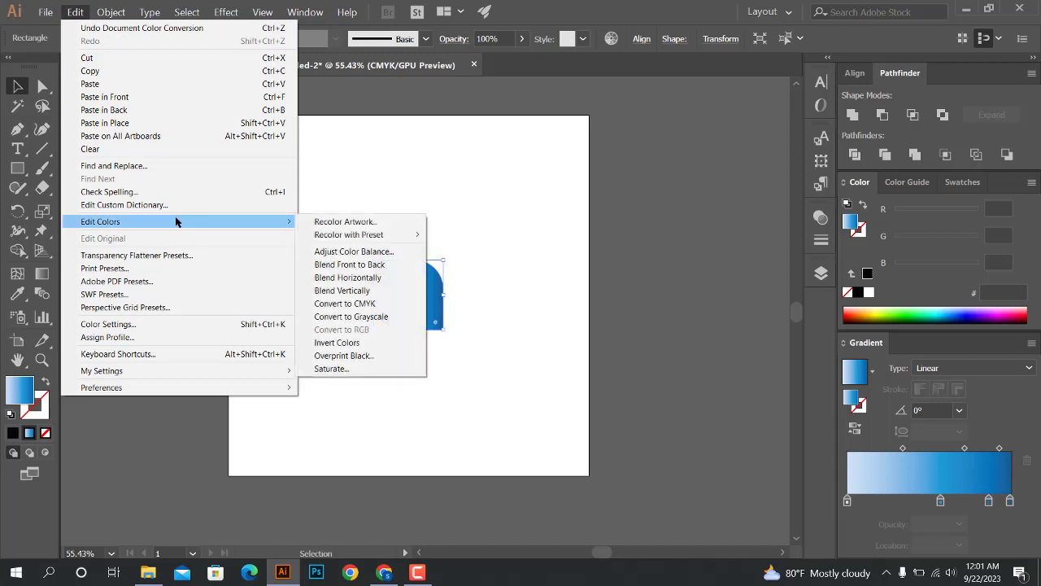
click(362, 303)
click(503, 210)
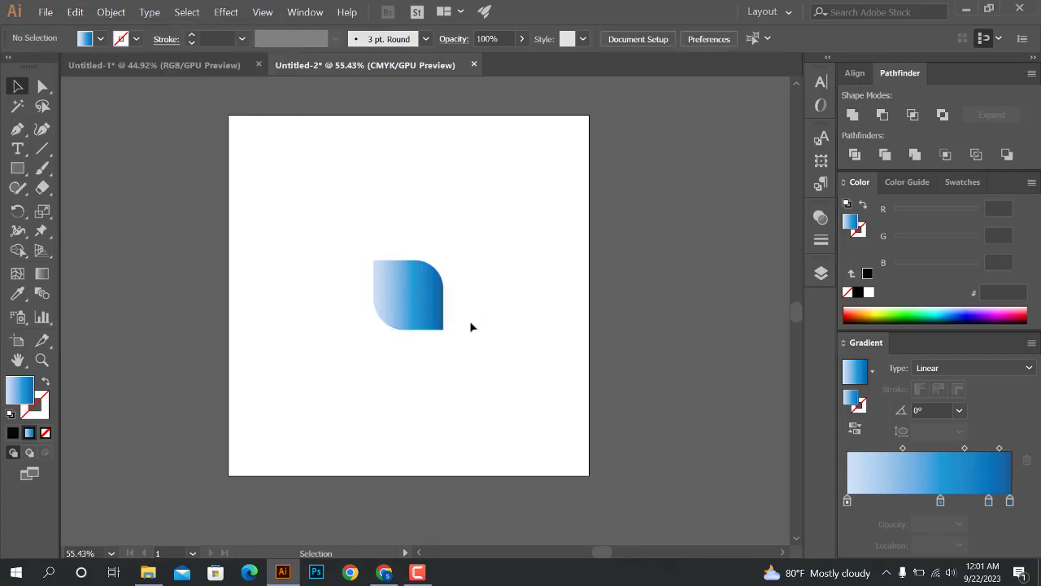
click(415, 310)
click(504, 272)
Set the document raster effects resolution to High (300 ppi), keeping the CMYK color model and transparent background
click(419, 294)
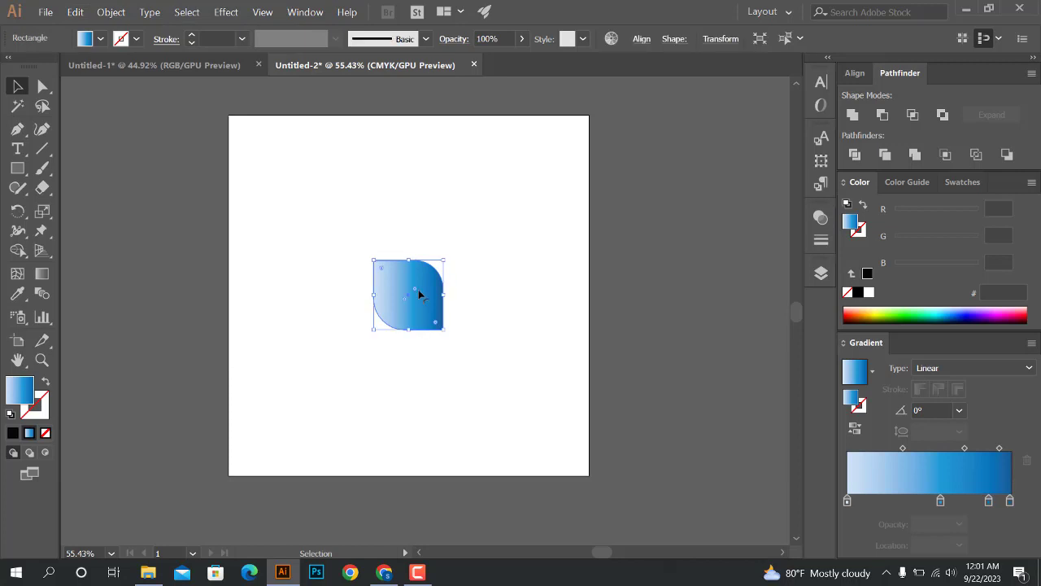
click(225, 12)
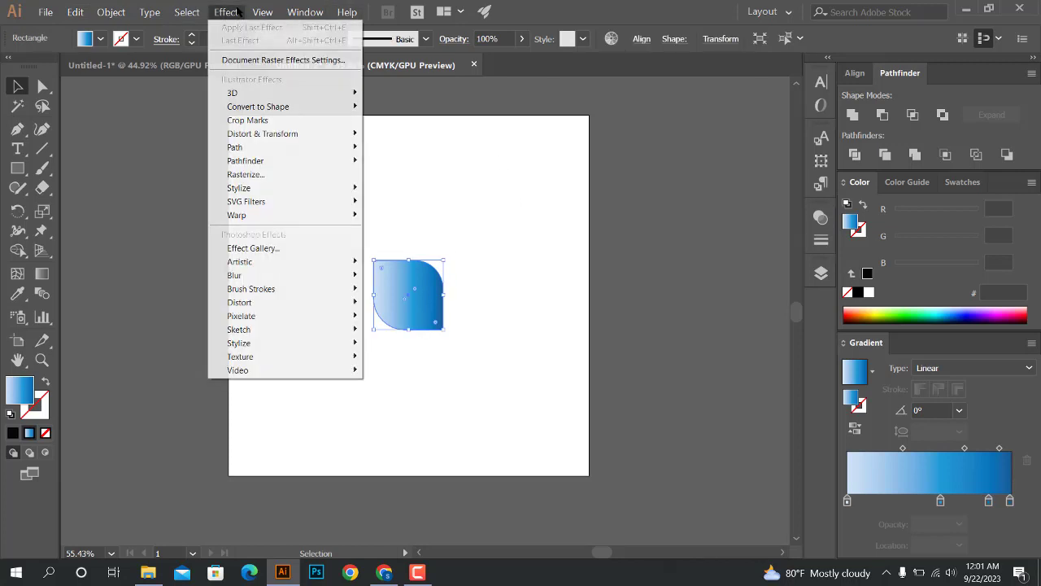
click(301, 61)
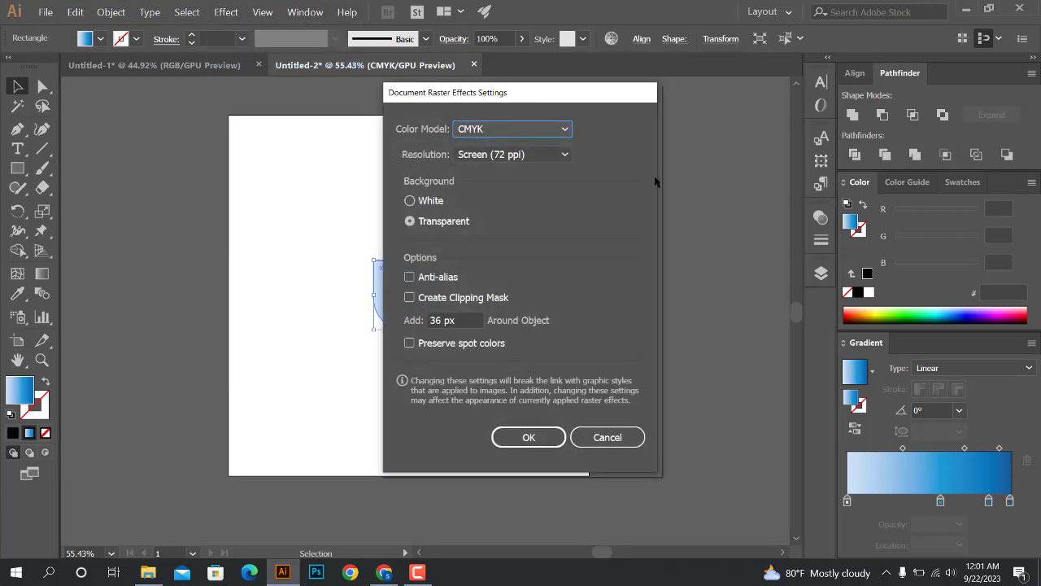
click(551, 155)
click(505, 214)
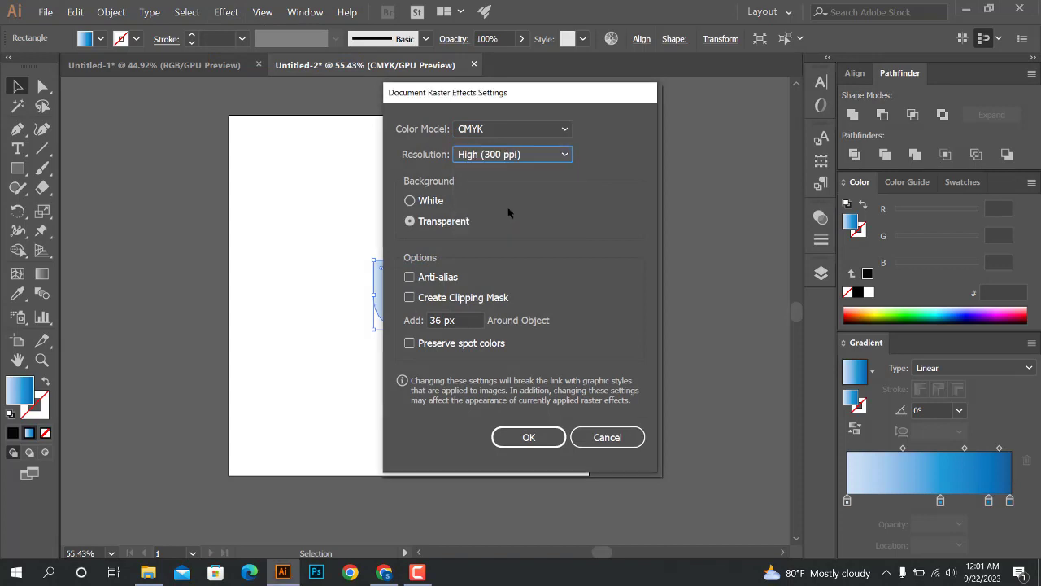
click(530, 439)
scroll(565, 336, up, 2)
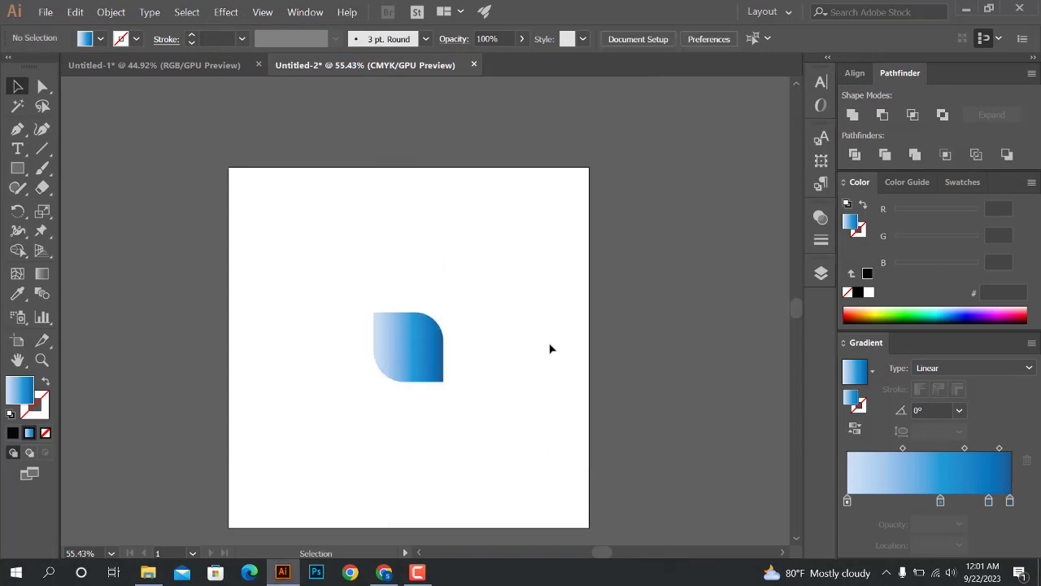
scroll(542, 333, down, 3)
scroll(309, 231, up, 2)
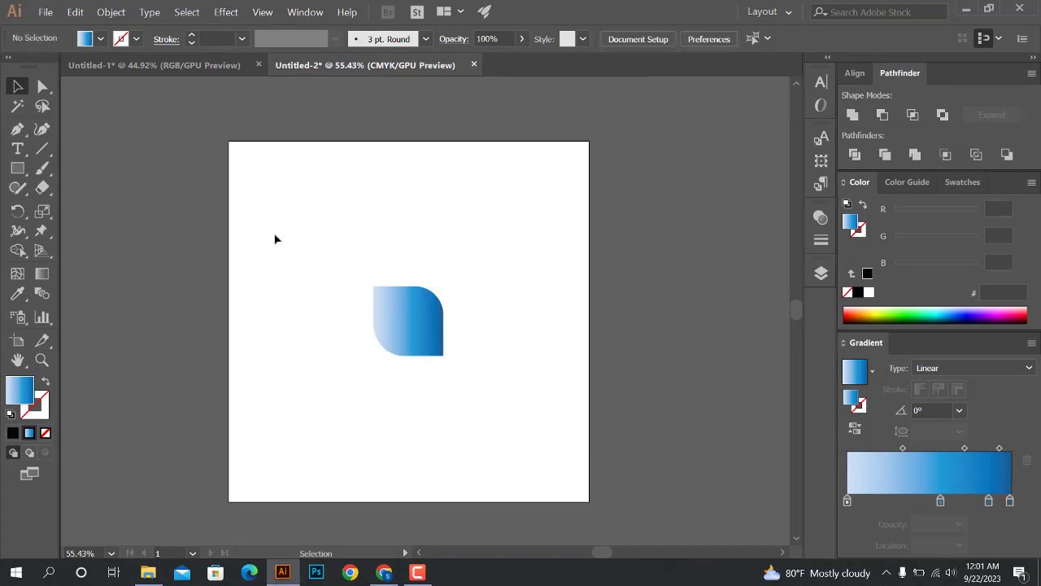
scroll(275, 243, down, 1)
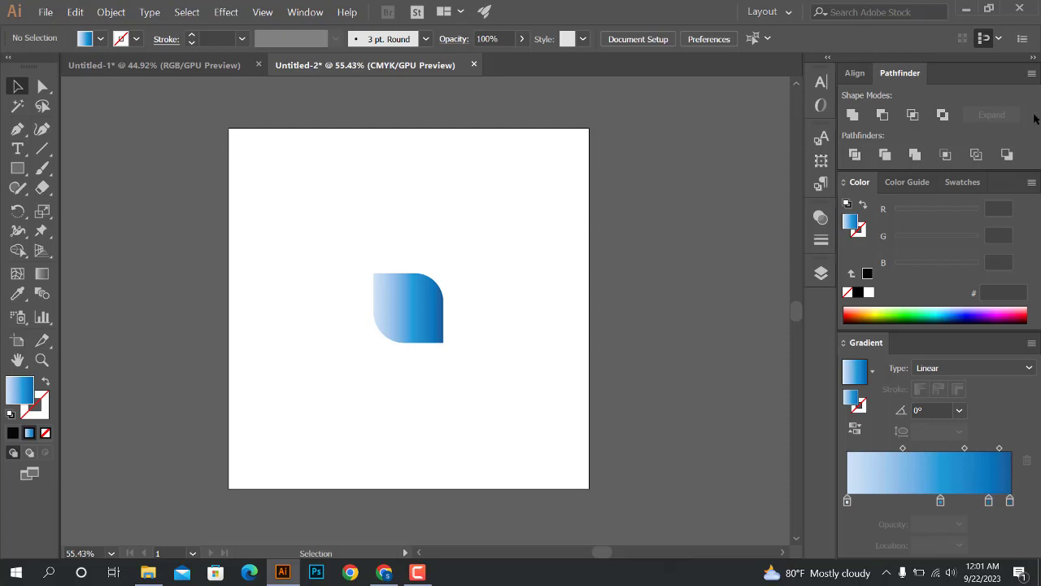
scroll(391, 213, up, 1)
scroll(460, 251, down, 1)
scroll(353, 200, up, 1)
scroll(445, 263, down, 4)
scroll(470, 263, up, 3)
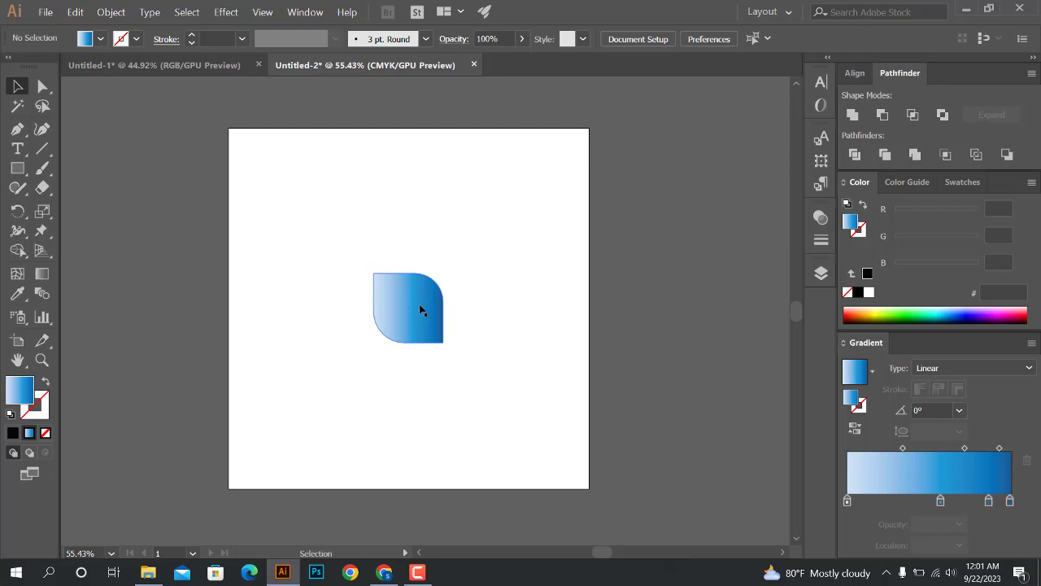
click(418, 572)
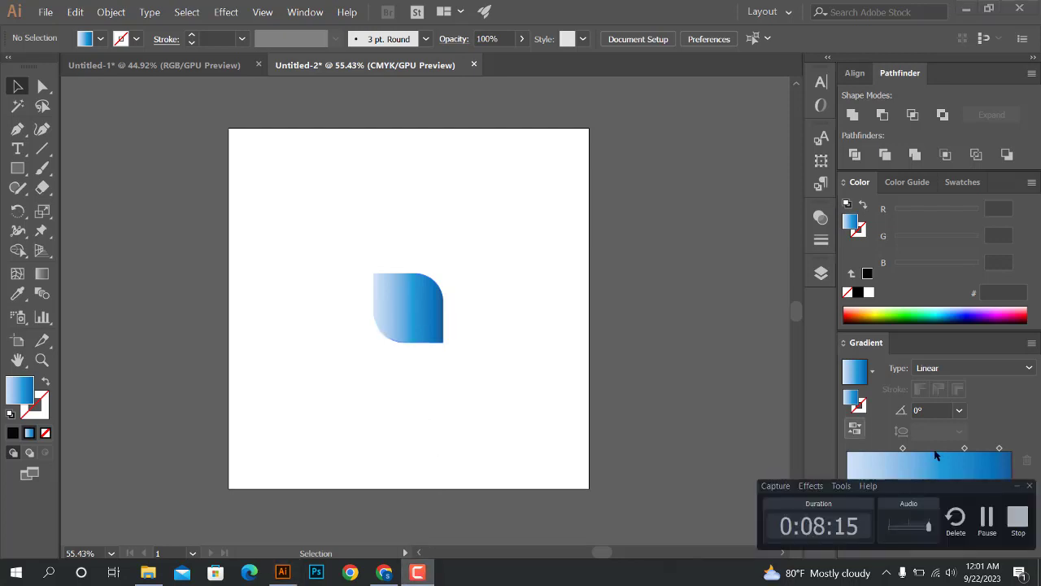